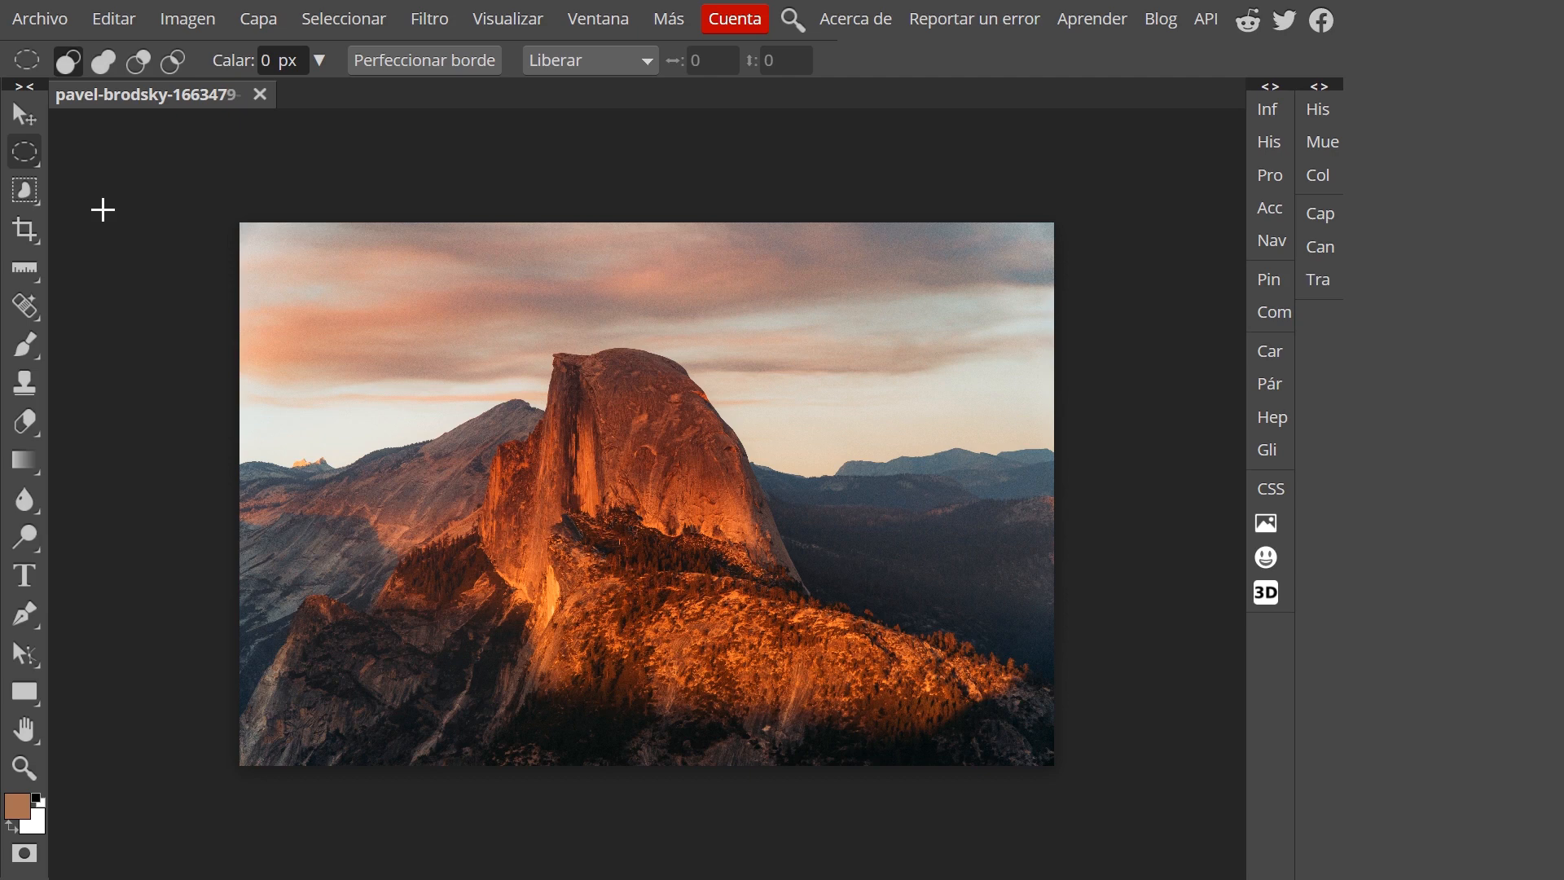
# Activate the Move tool and show the marquee and lasso variants grouped with the elliptical selection tool.
pyautogui.click(23, 114)
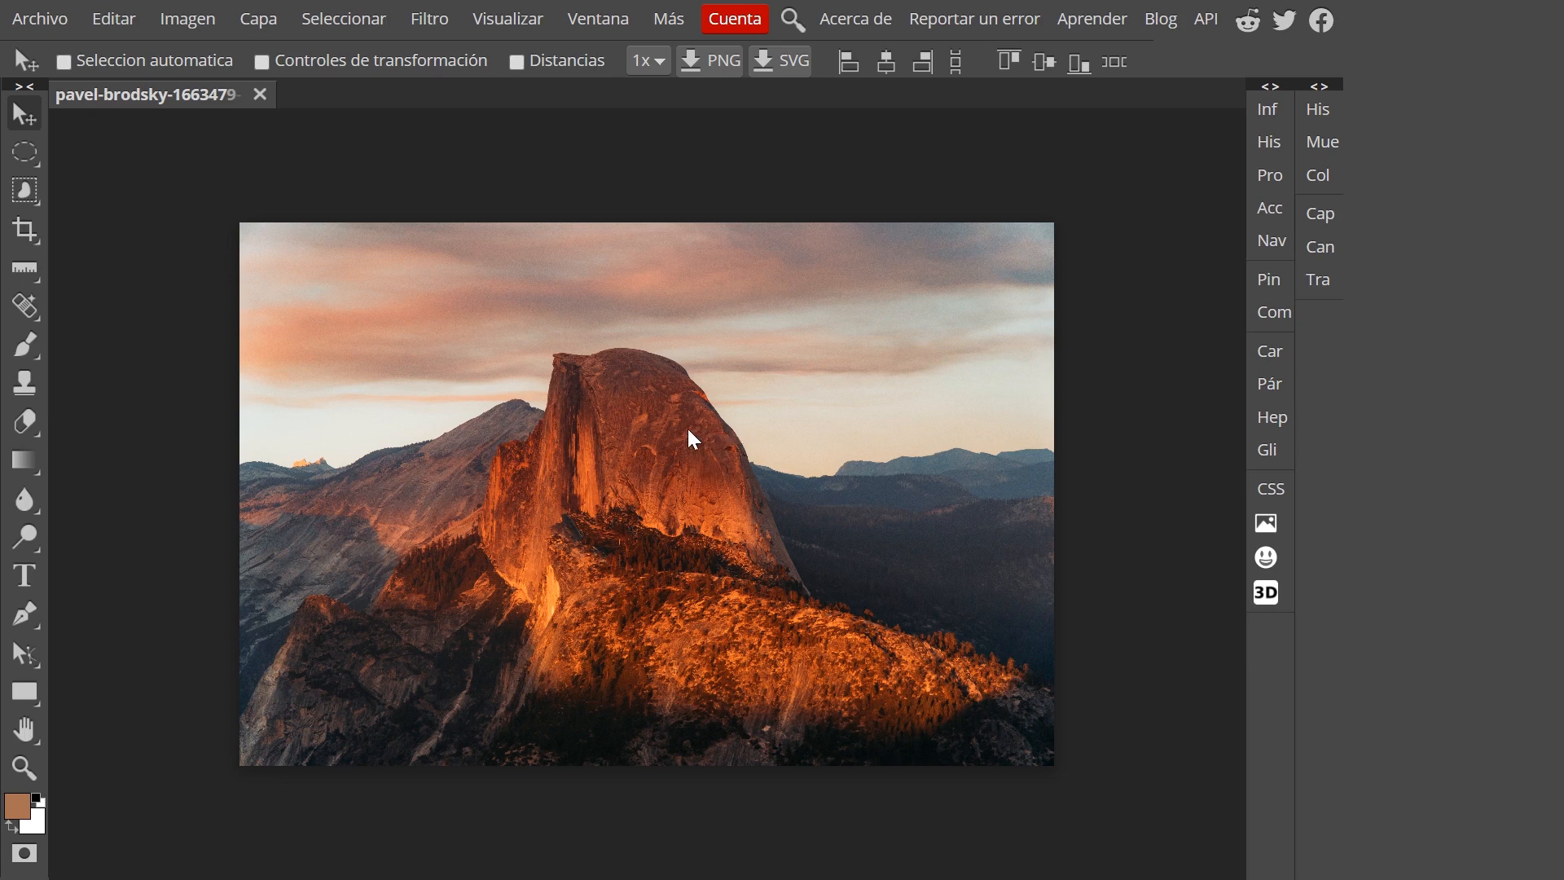
pyautogui.click(27, 157)
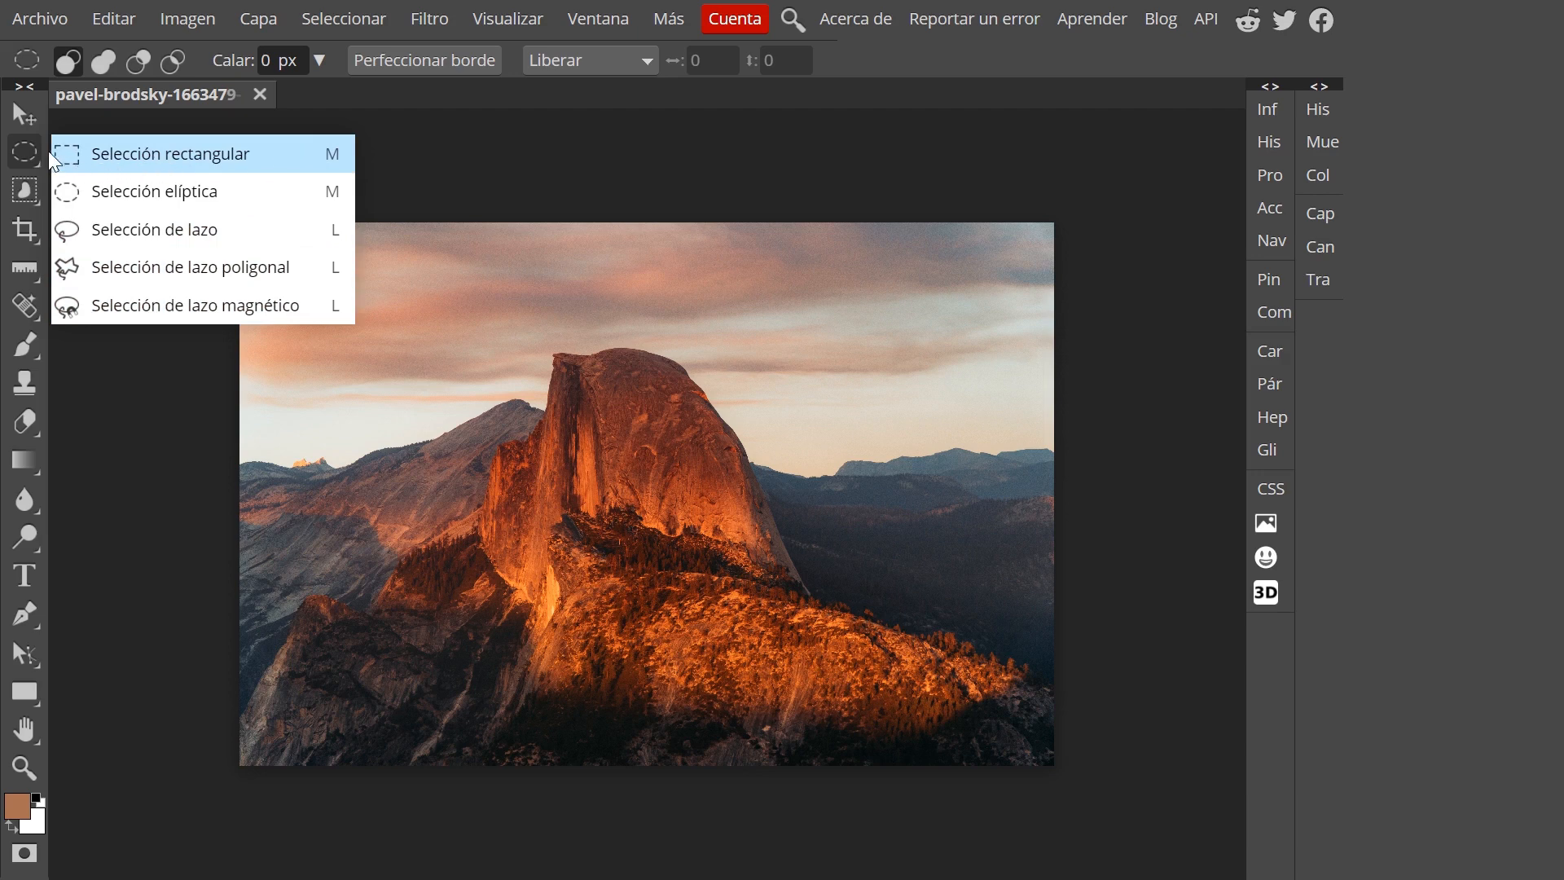
pyautogui.click(23, 149)
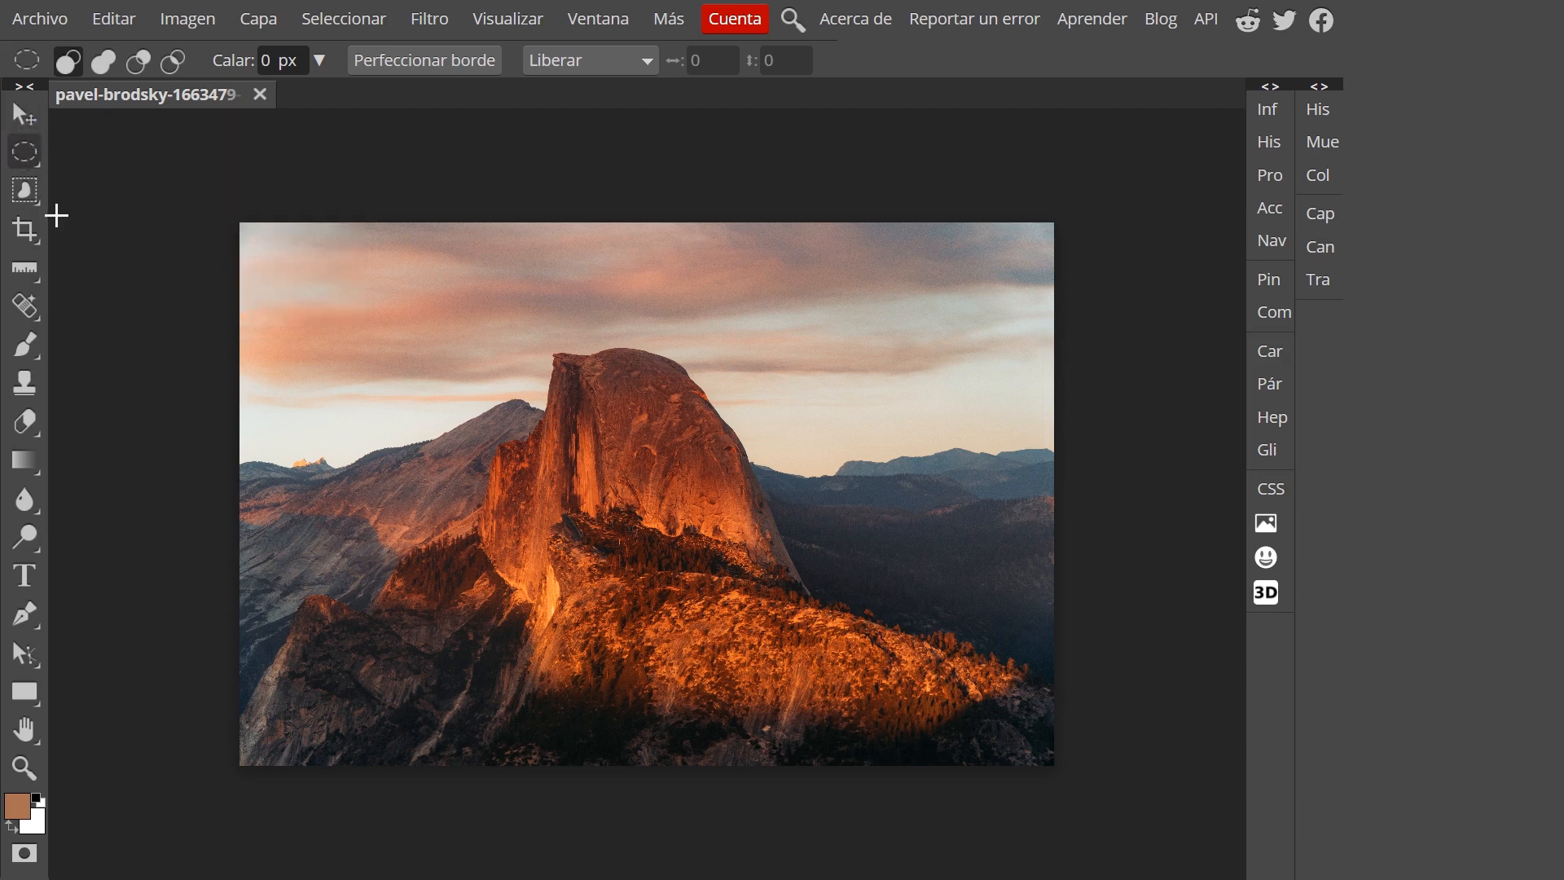
# Alternate between the Move tool and the marquee tools, ending on Selección rectangular.
pyautogui.press('v')
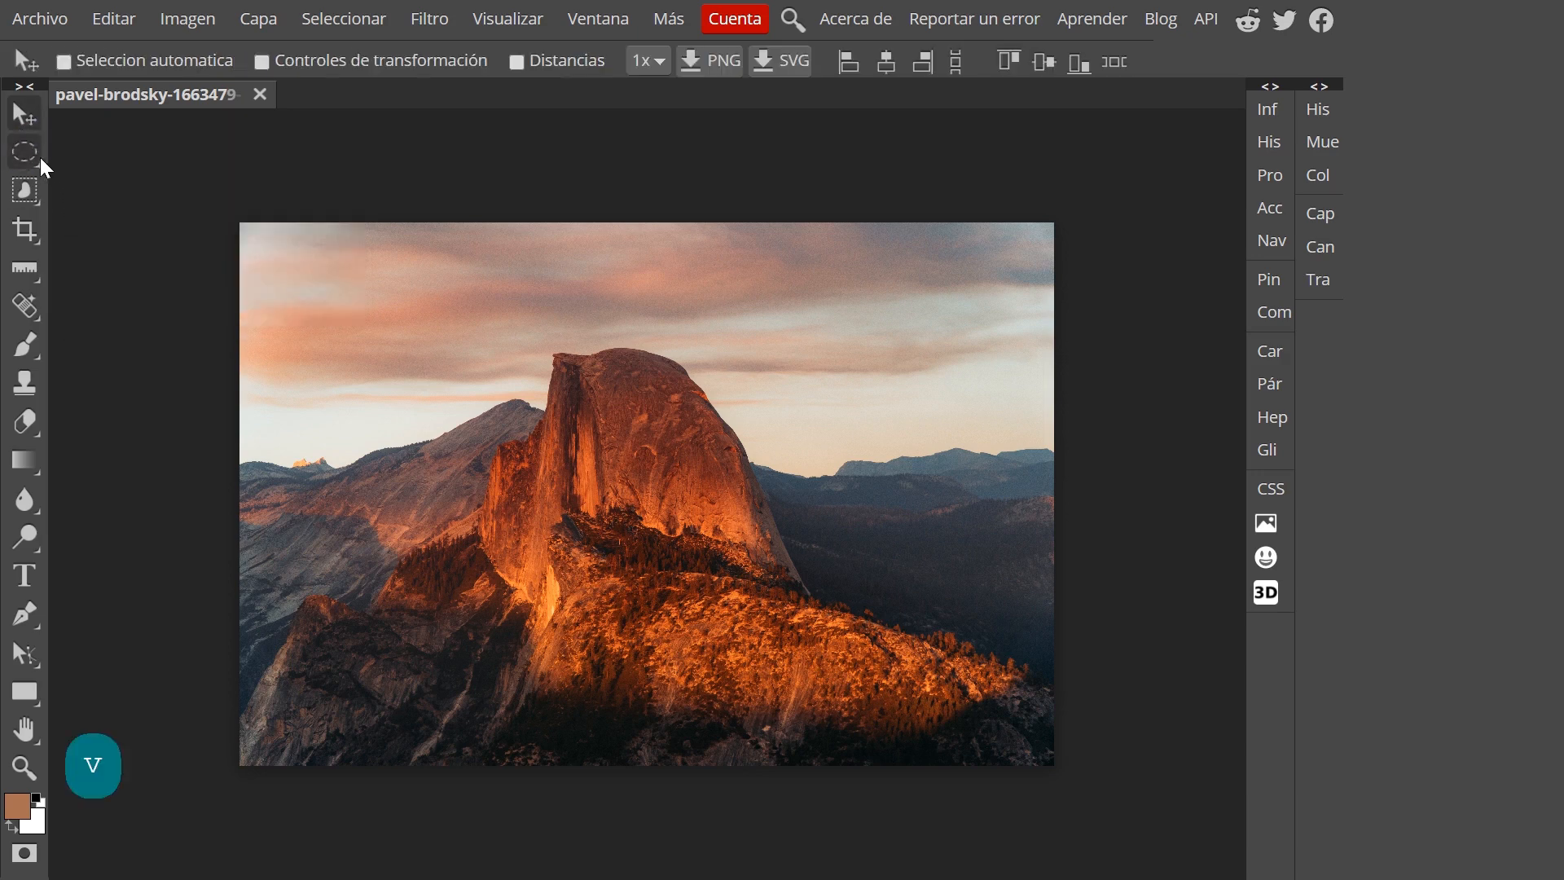
pyautogui.press('m')
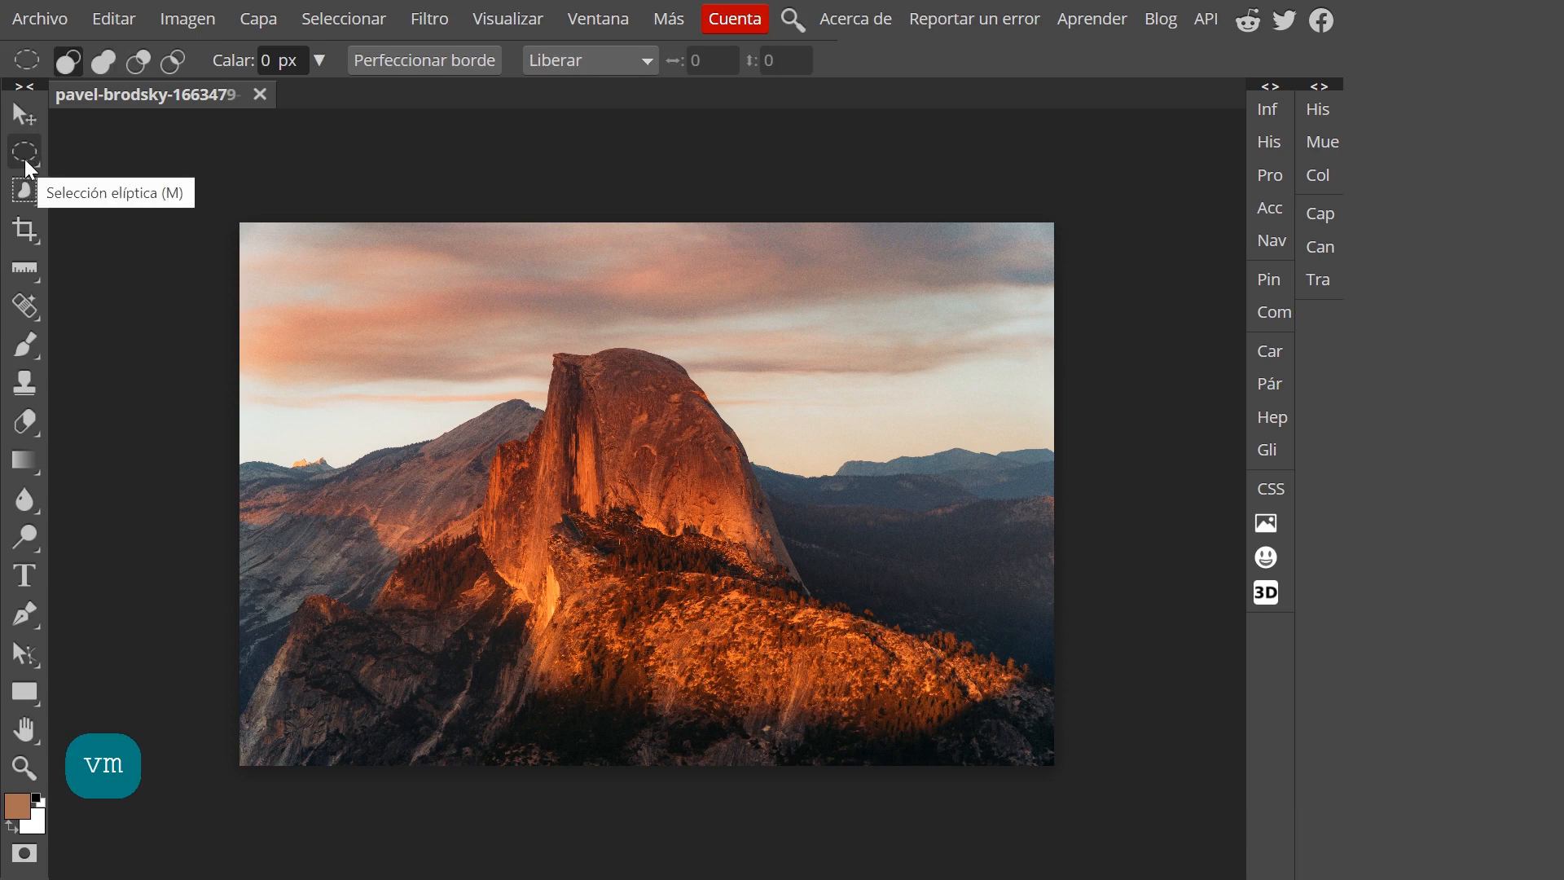
pyautogui.press('m')
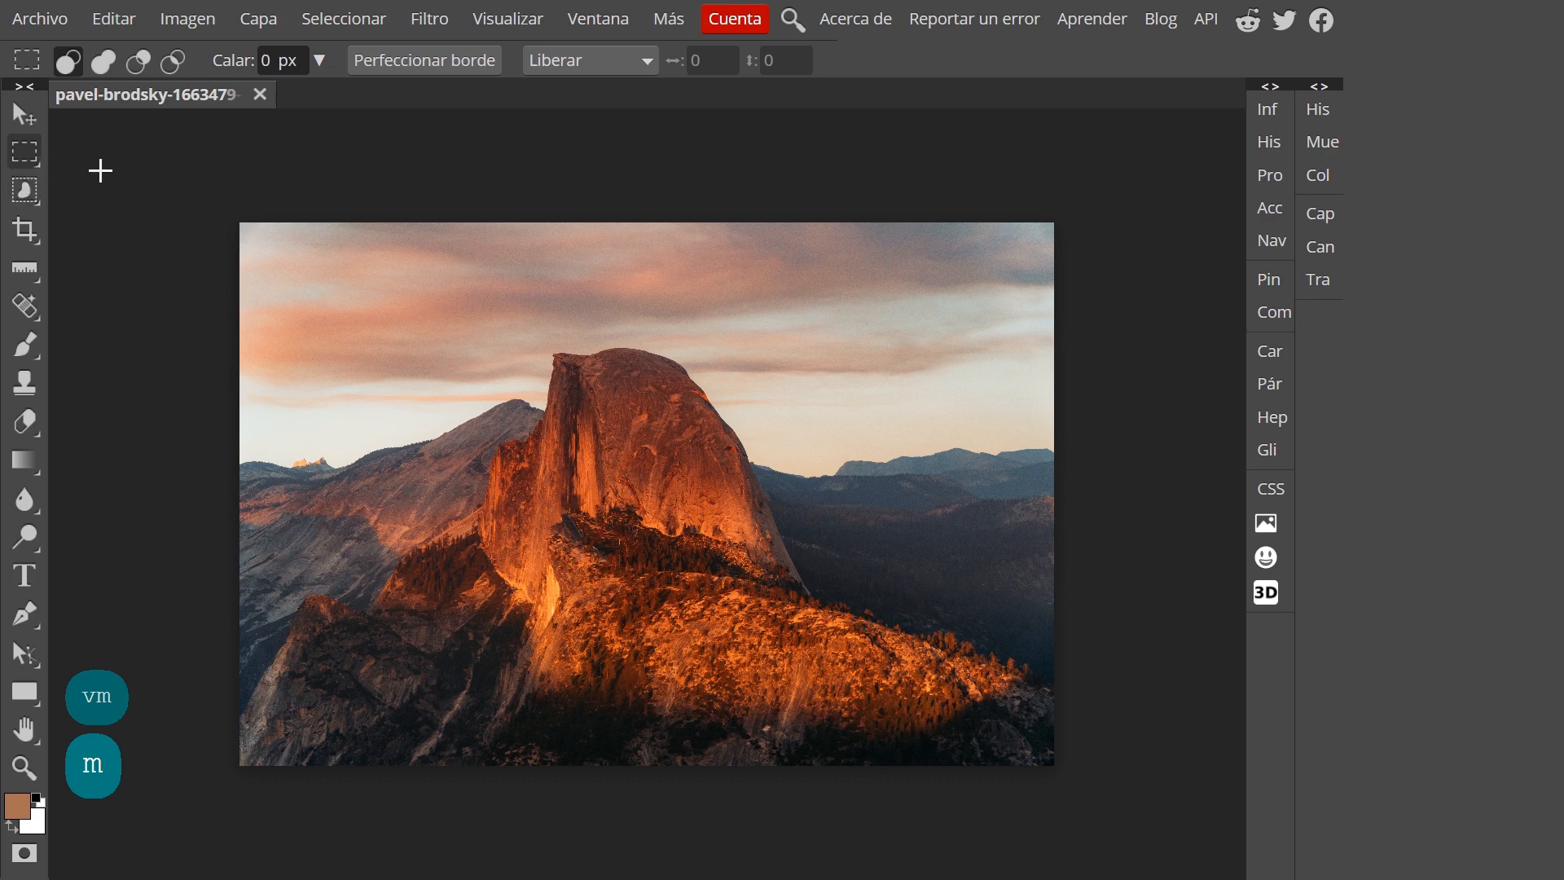
# Cycle through the polygonal and magnetic lasso tools to the freehand Selección de lazo.
pyautogui.press('l')
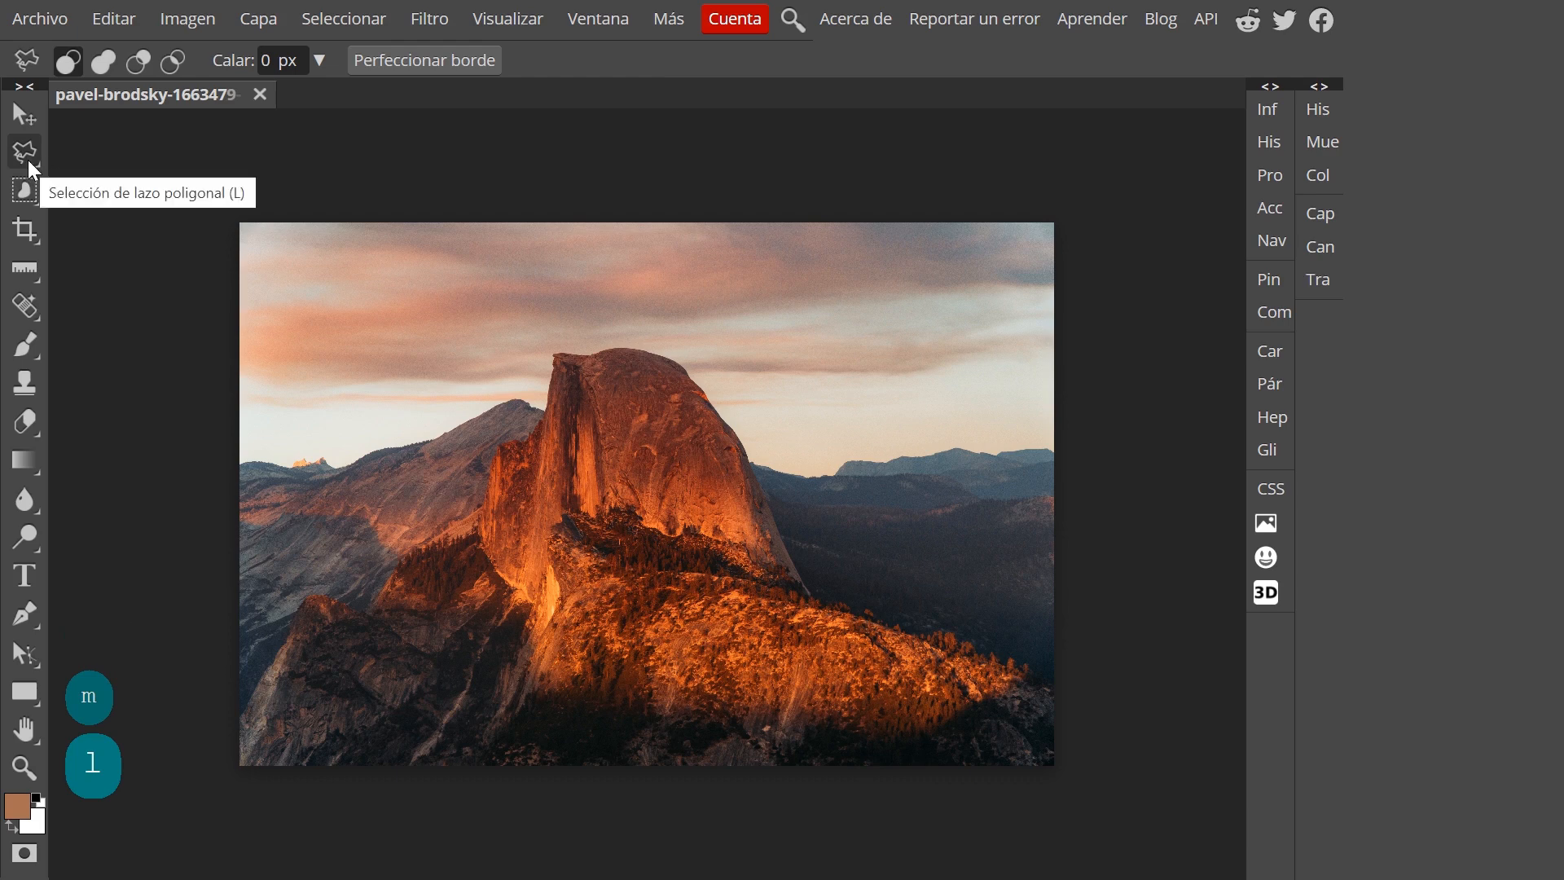
pyautogui.press('l')
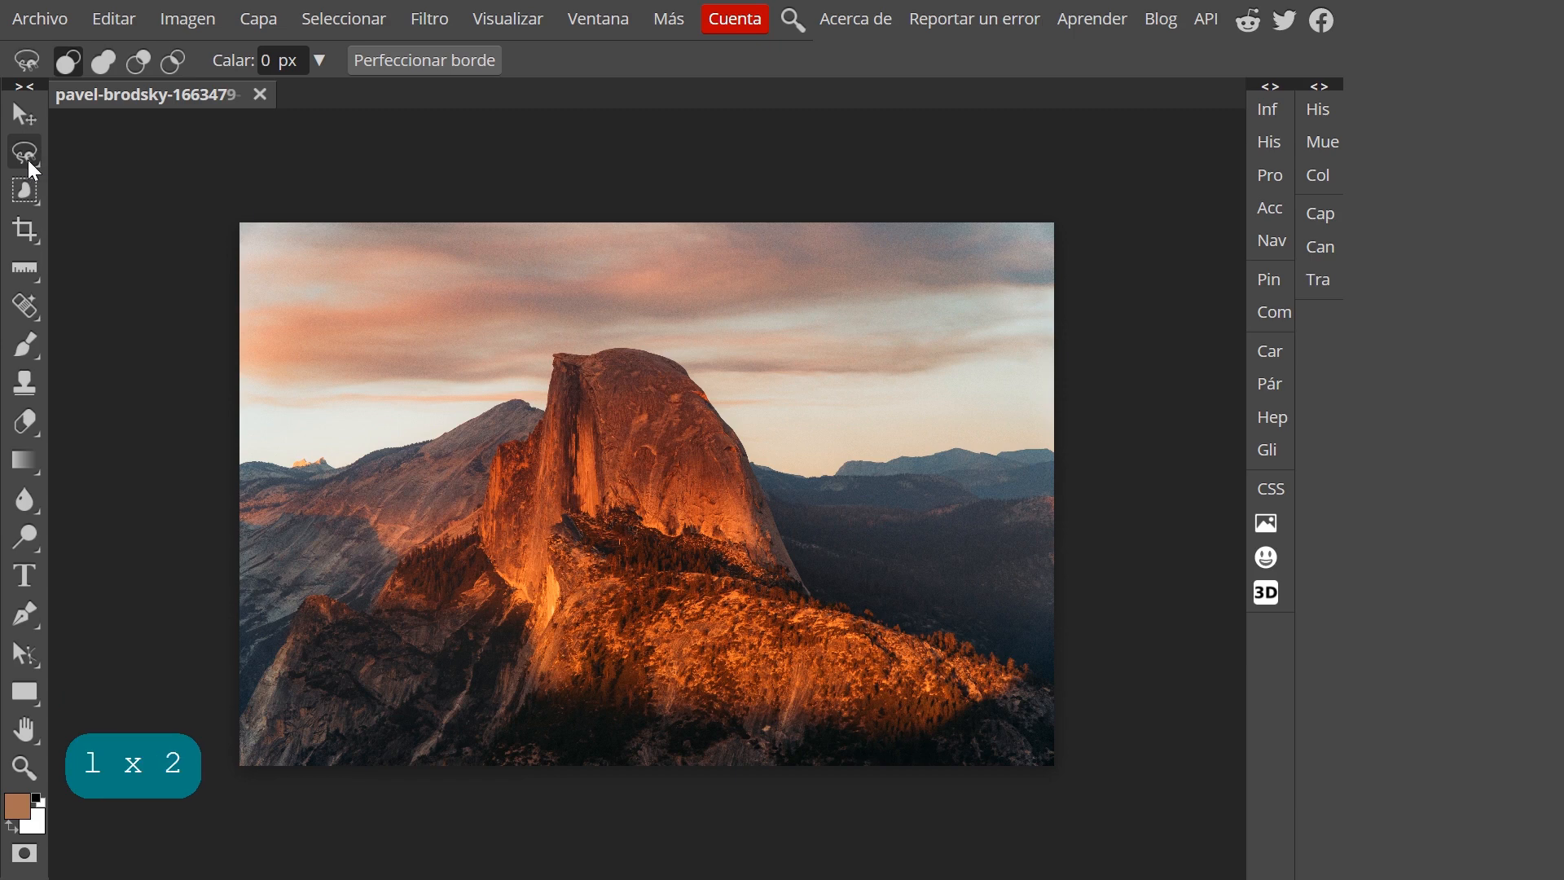
pyautogui.press('l')
# Show the automatic selection tools and cycle through Selección rápida and Varita mágica back to Selección de objeto.
pyautogui.click(33, 194)
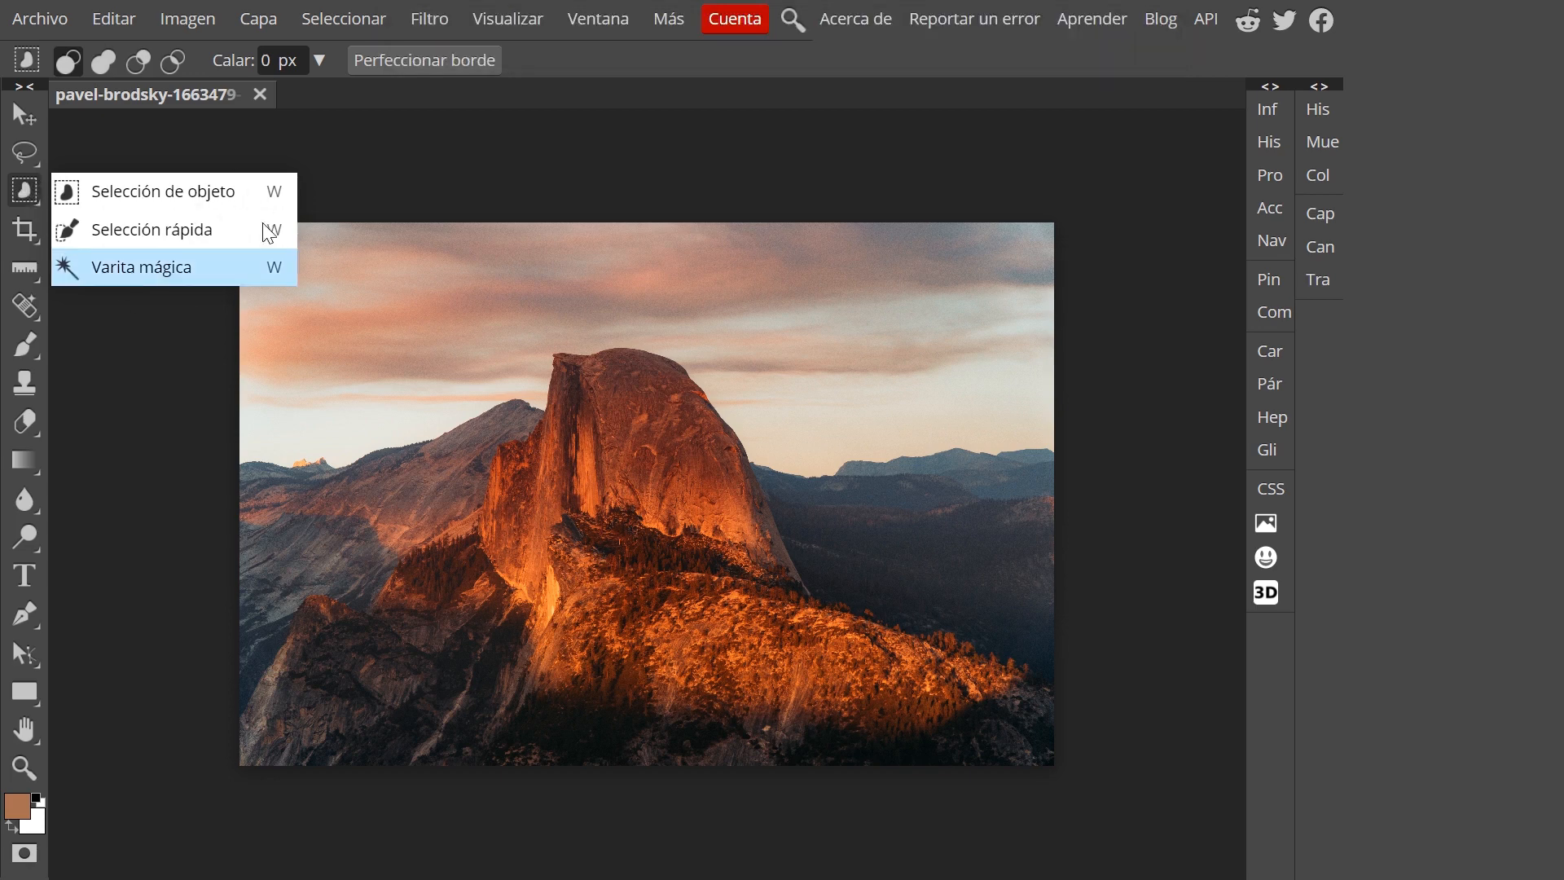
pyautogui.click(26, 193)
pyautogui.press('w')
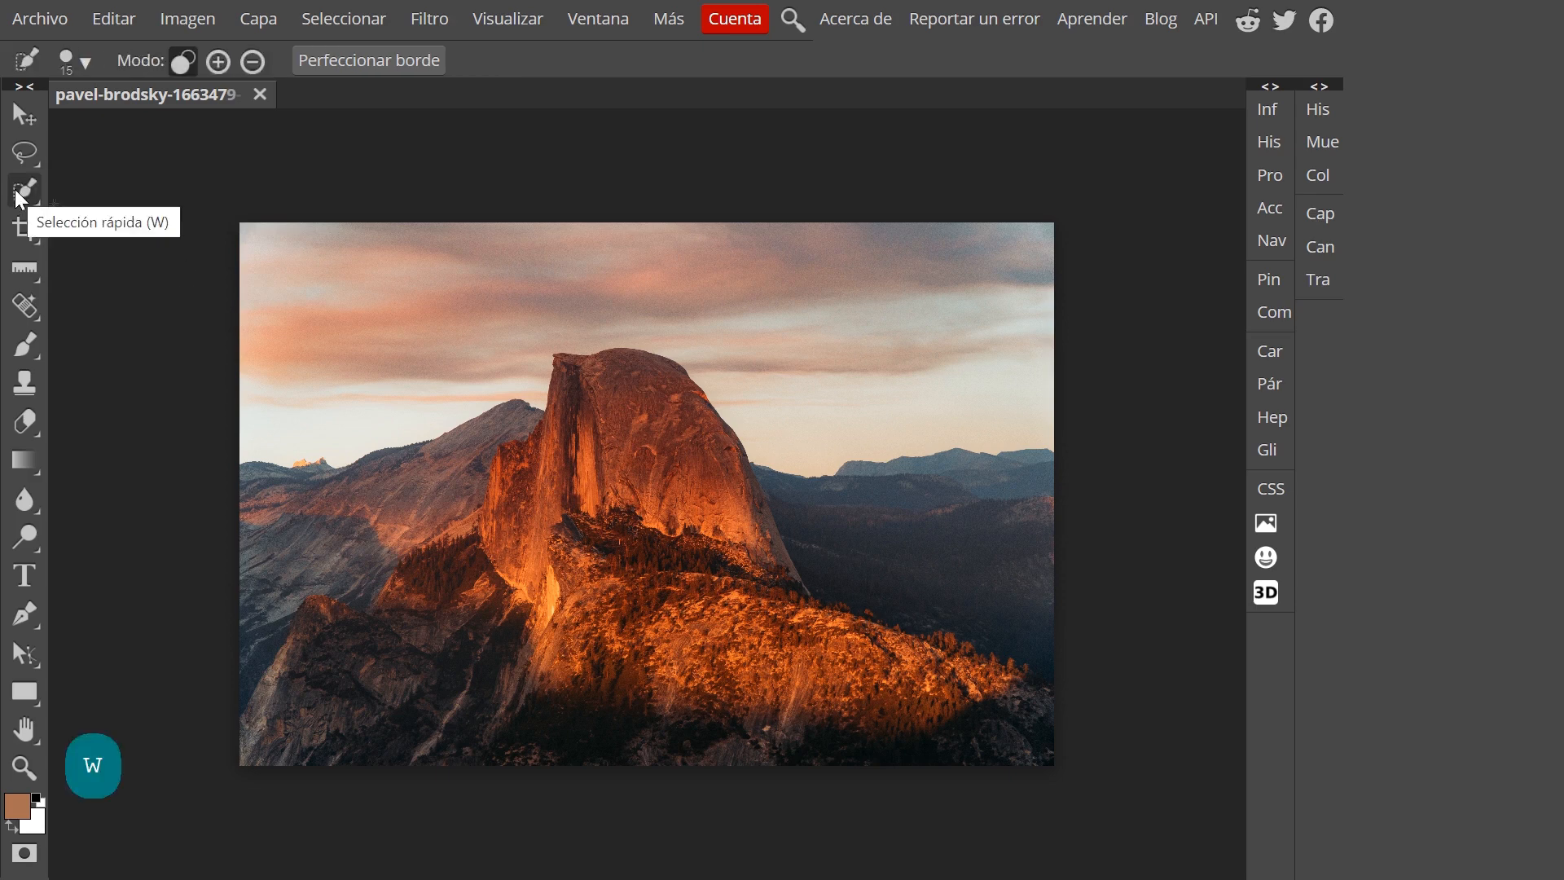
pyautogui.press('w')
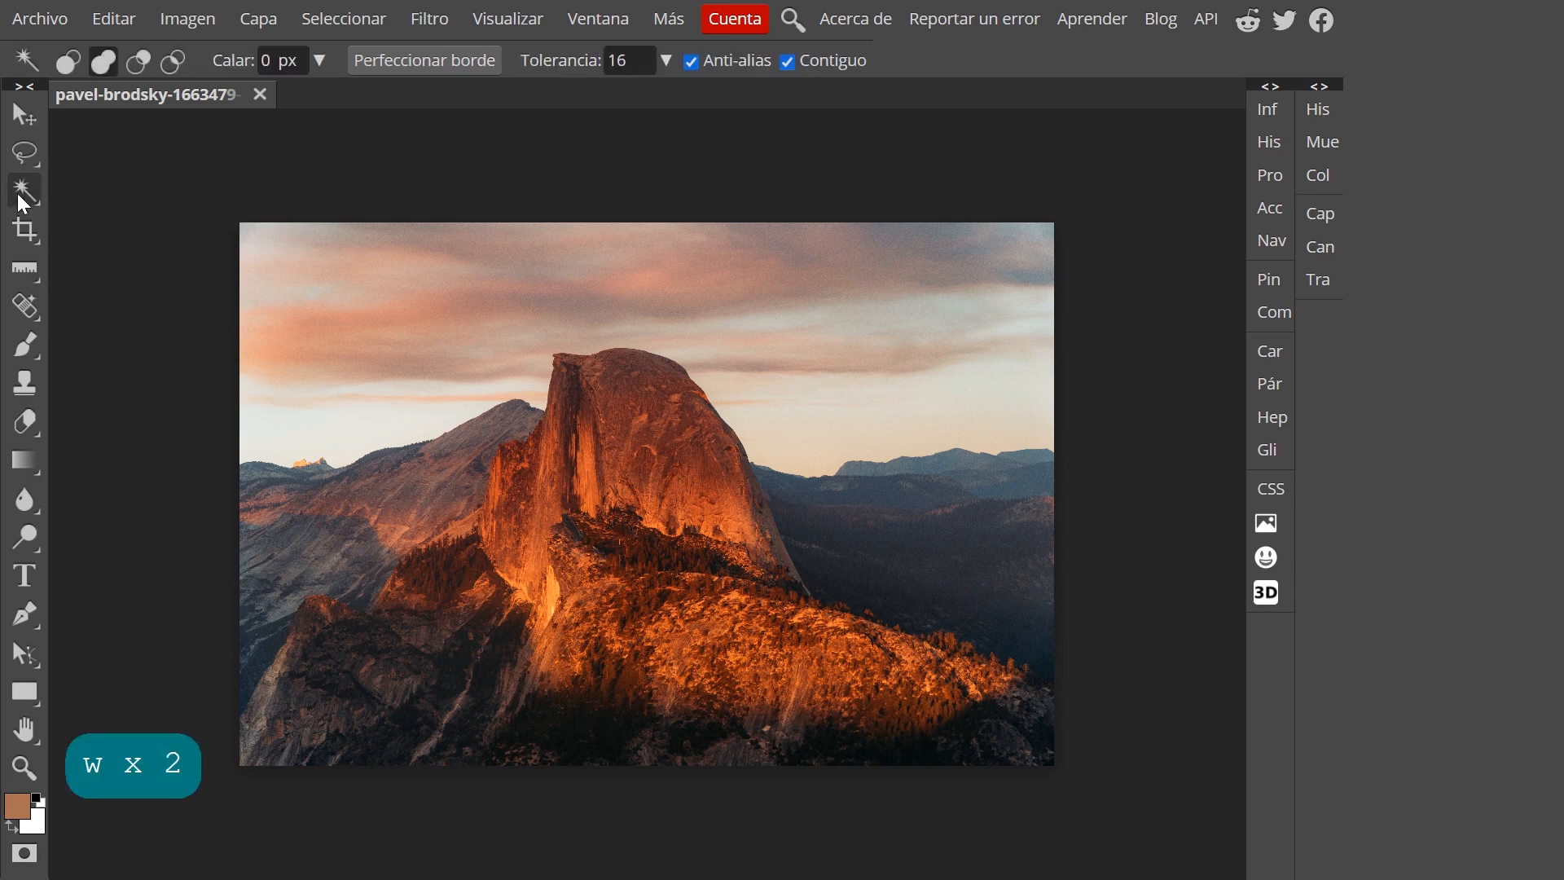
pyautogui.press('w')
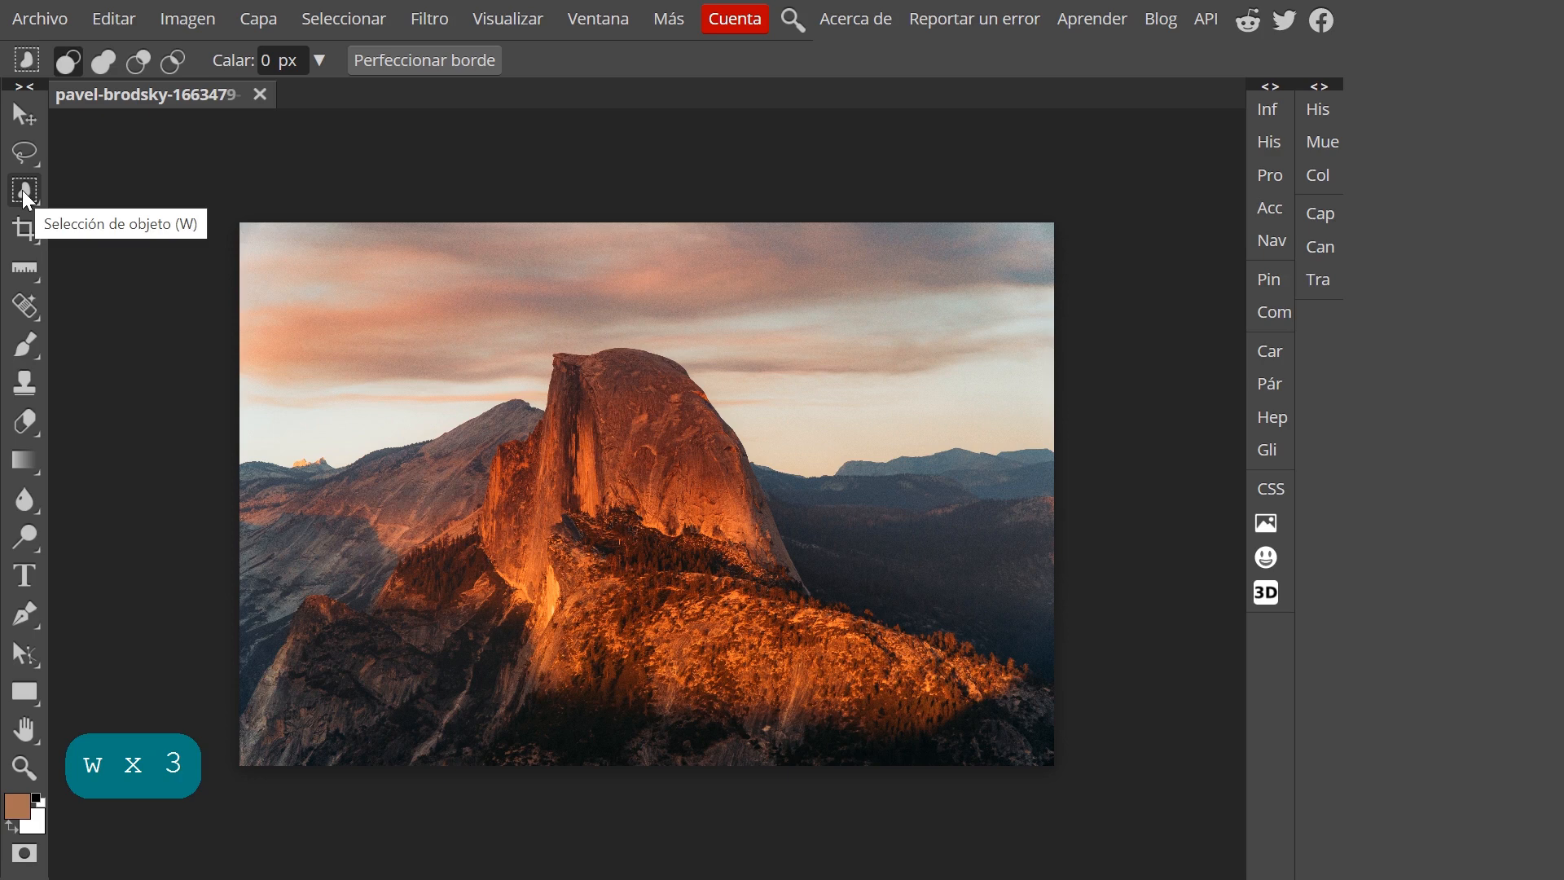
# Show the crop tool variants and cycle repeatedly through perspective crop, Sector and Seleccionar sector, finishing on Recortar.
pyautogui.click(23, 235)
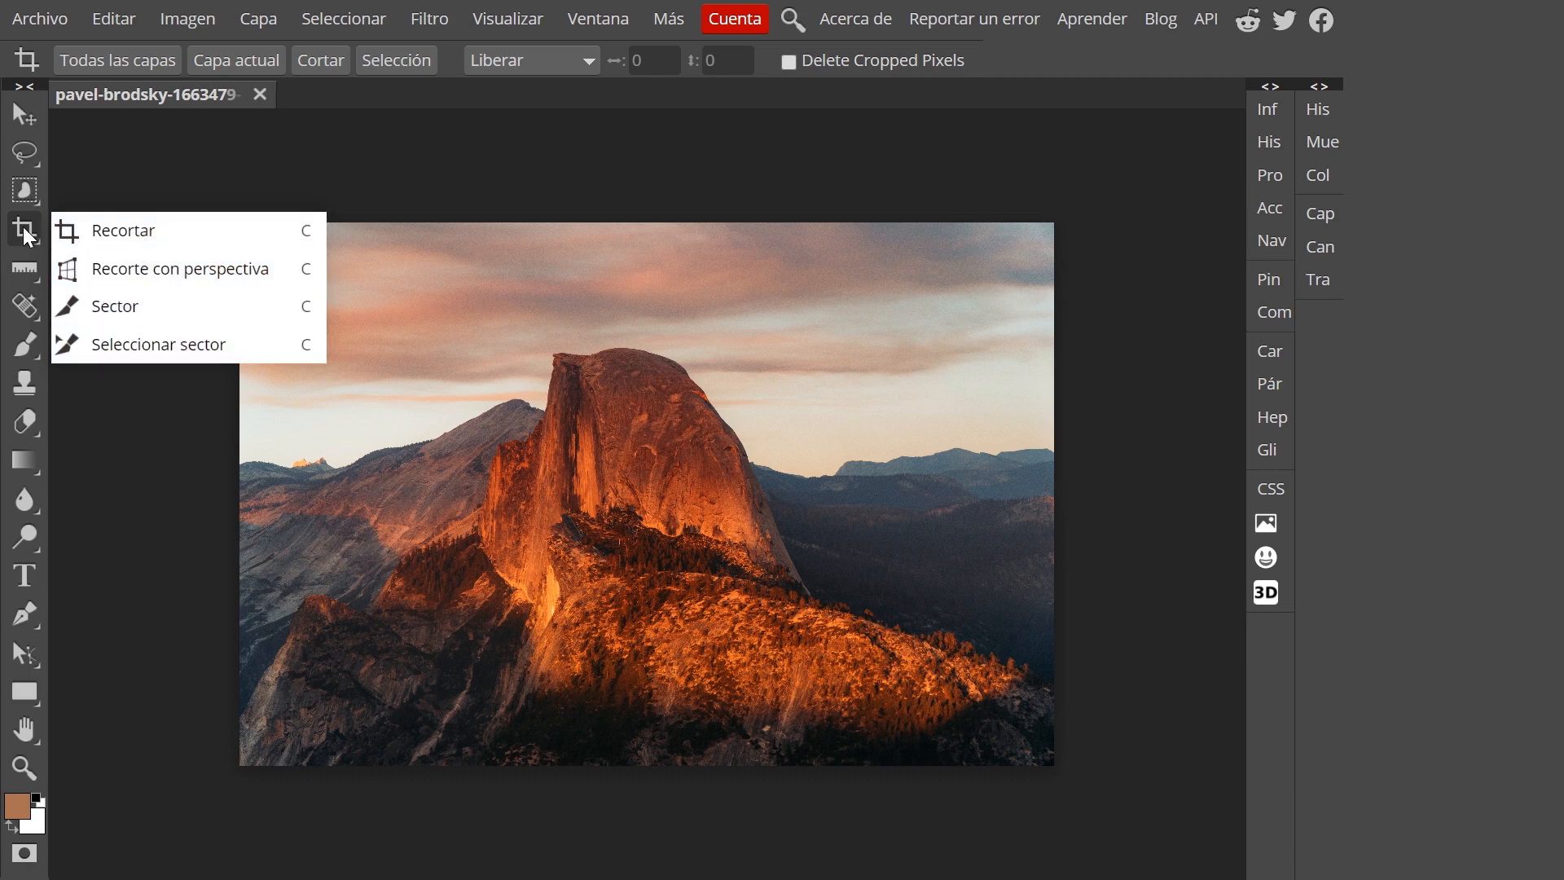
pyautogui.press('c')
pyautogui.press('c')
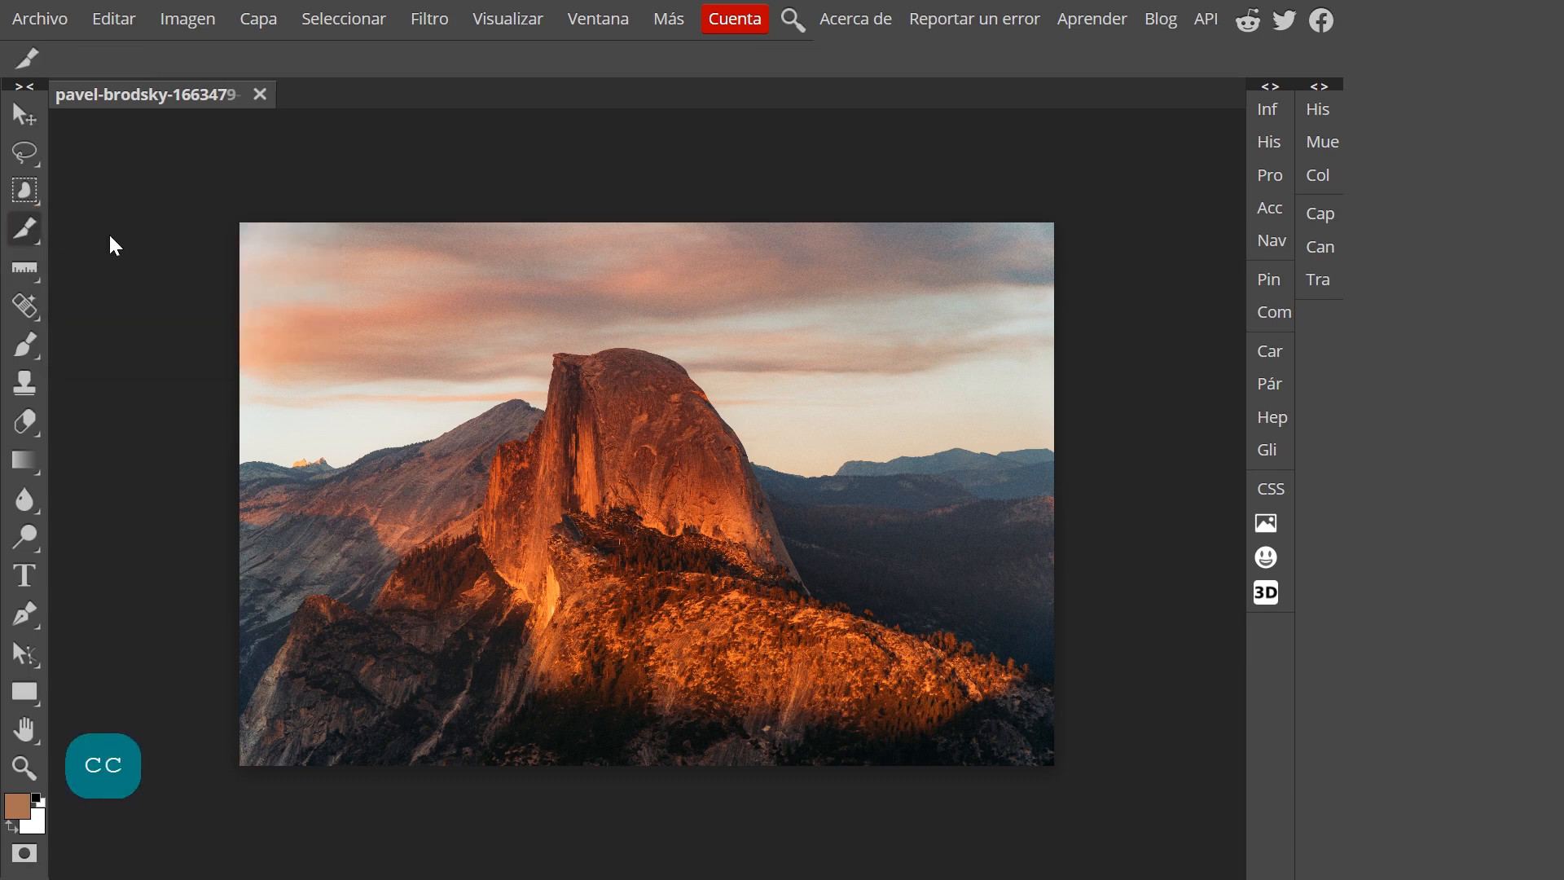
pyautogui.press('c')
pyautogui.press('c')
pyautogui.press('c')
pyautogui.press('c')
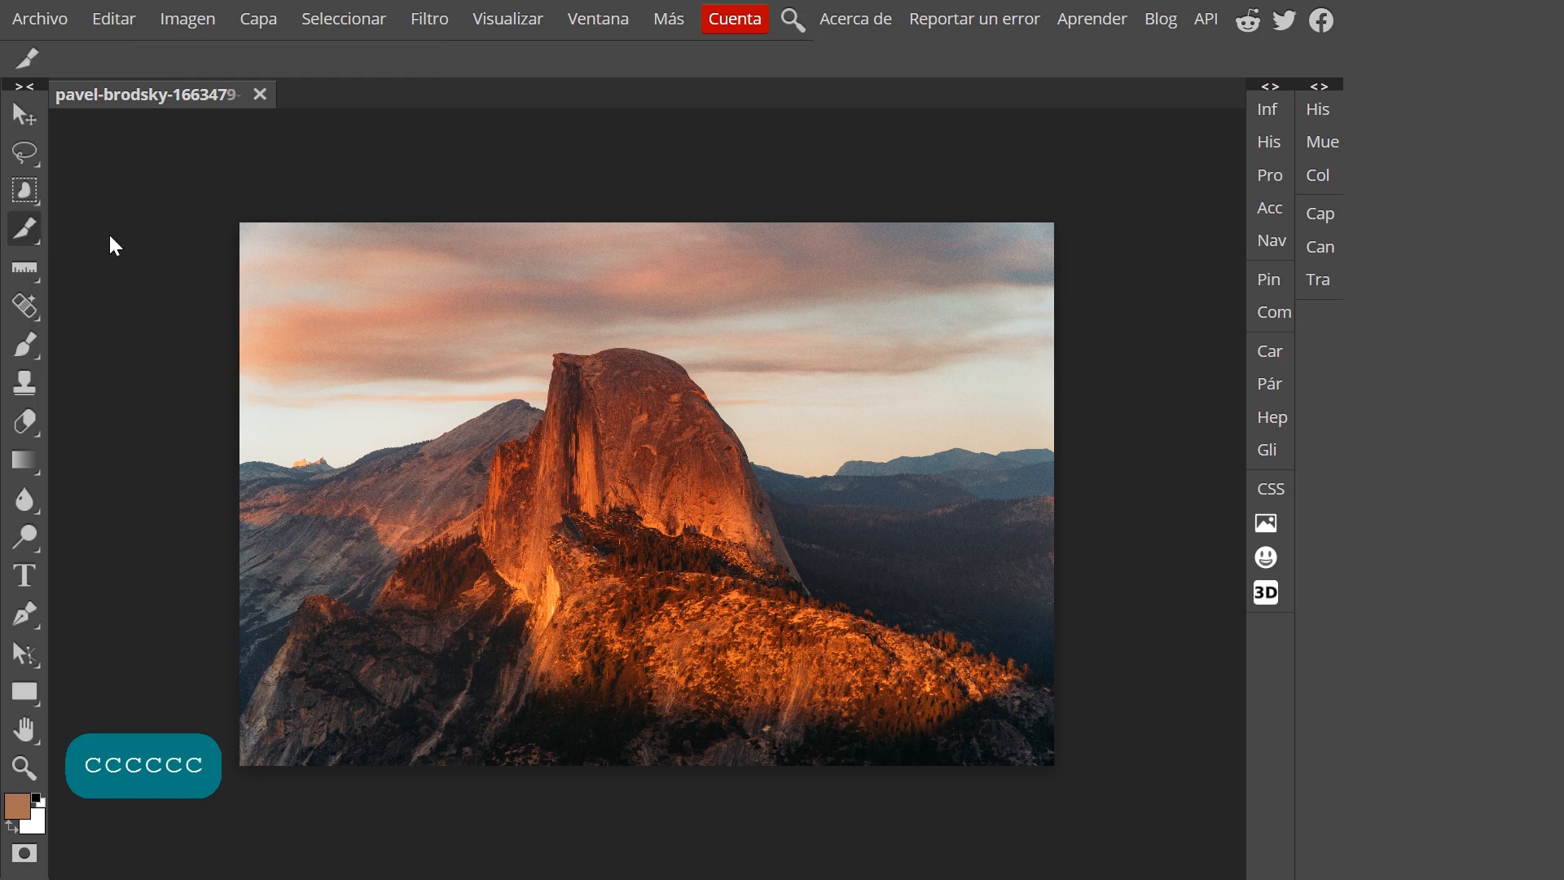
pyautogui.press('c')
pyautogui.press('c')
pyautogui.press('c')
pyautogui.press('c')
pyautogui.press('c')
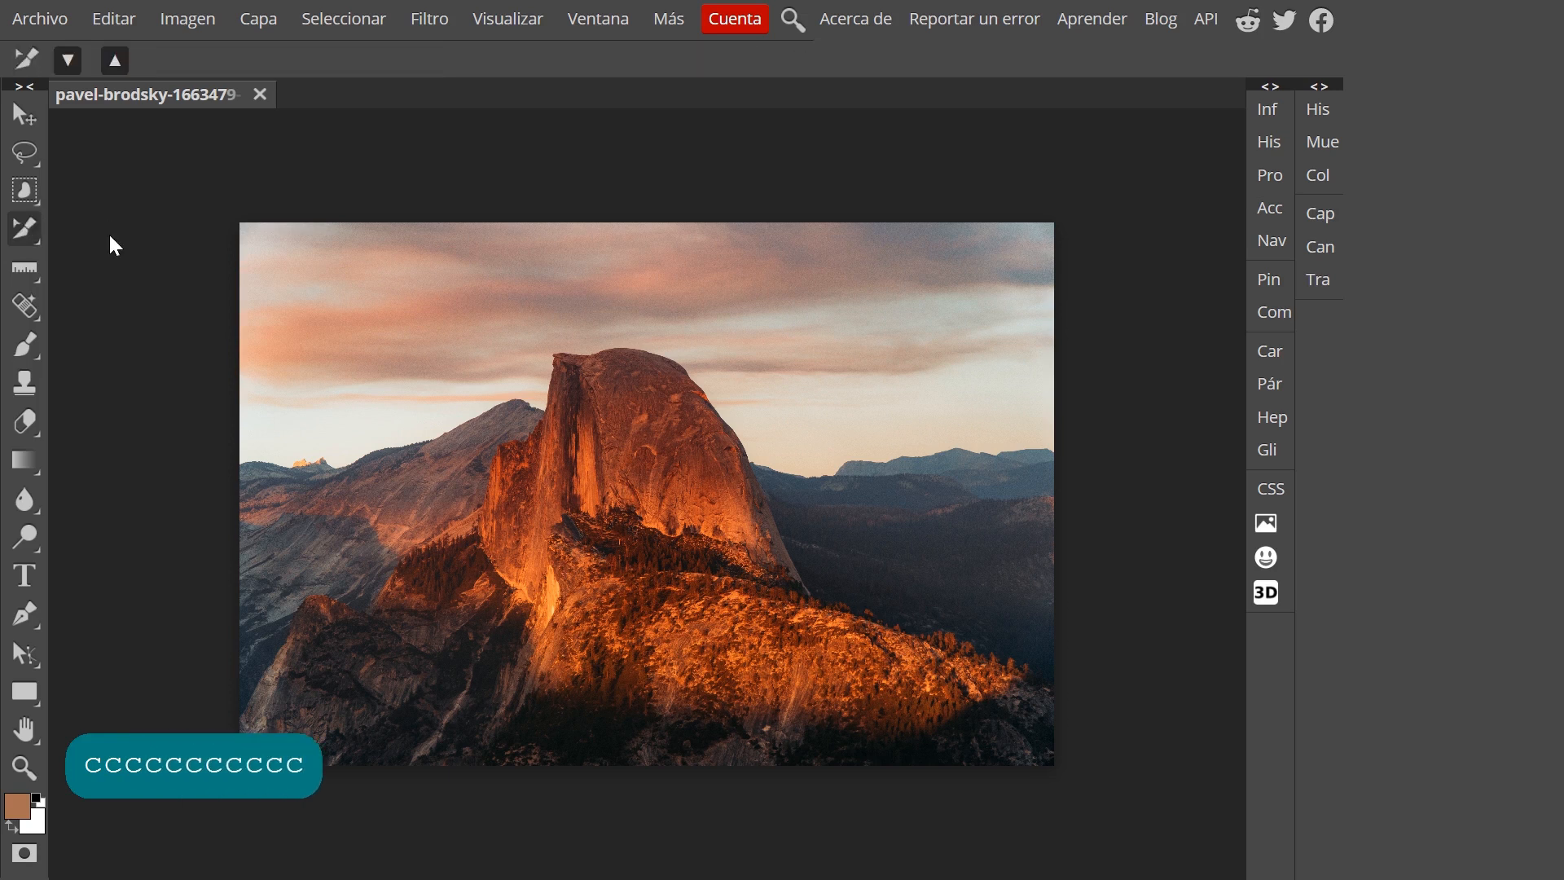
pyautogui.press('c')
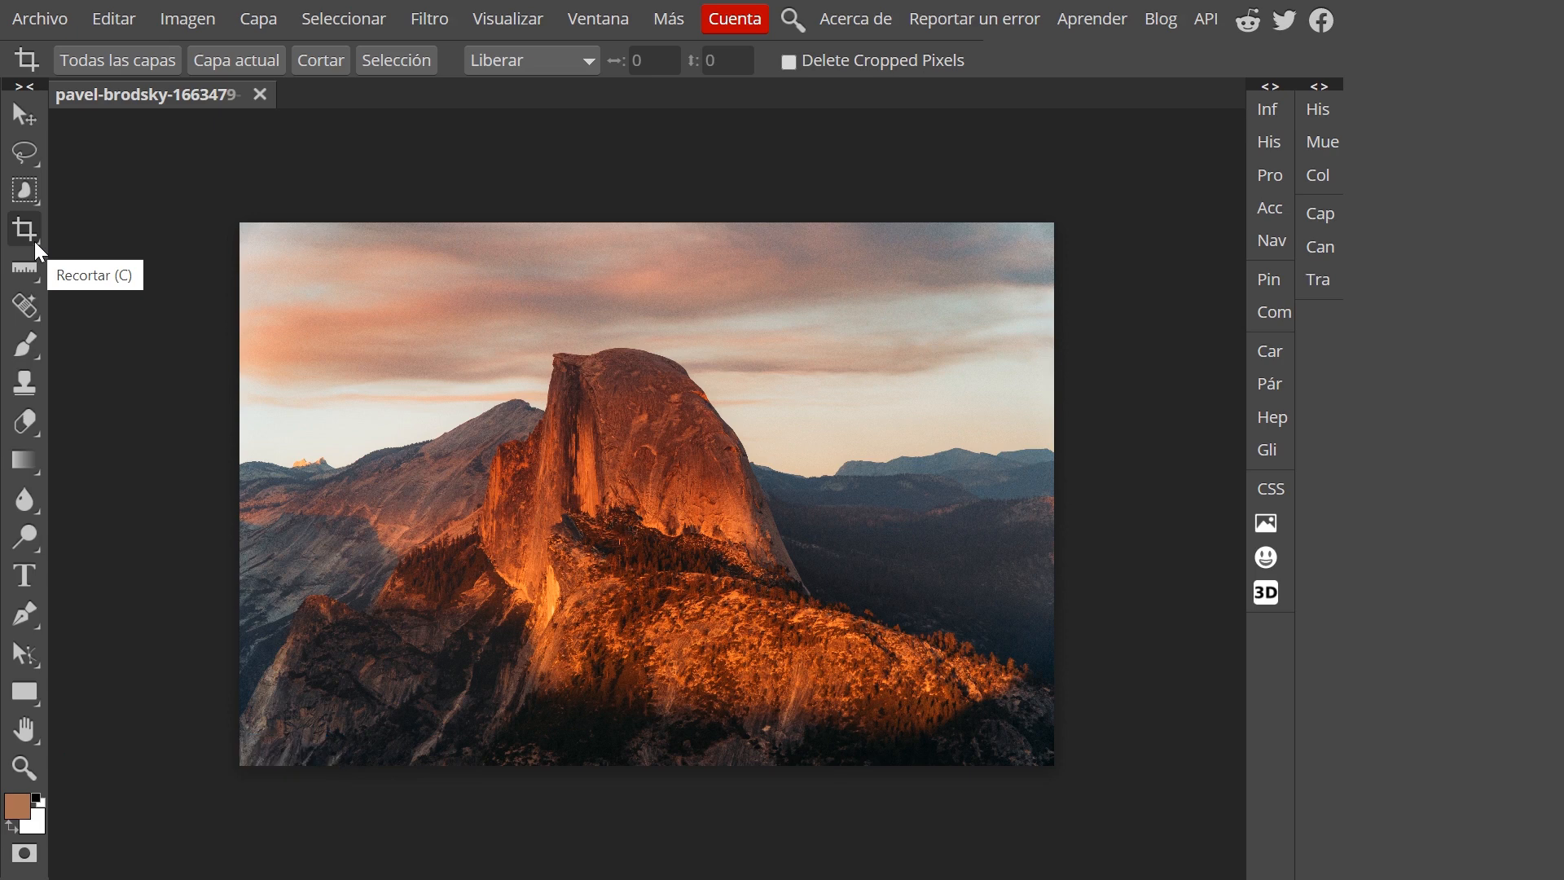
# Show the healing tool variants, cycle repeatedly through them and stop on Pincel corrector.
pyautogui.click(30, 307)
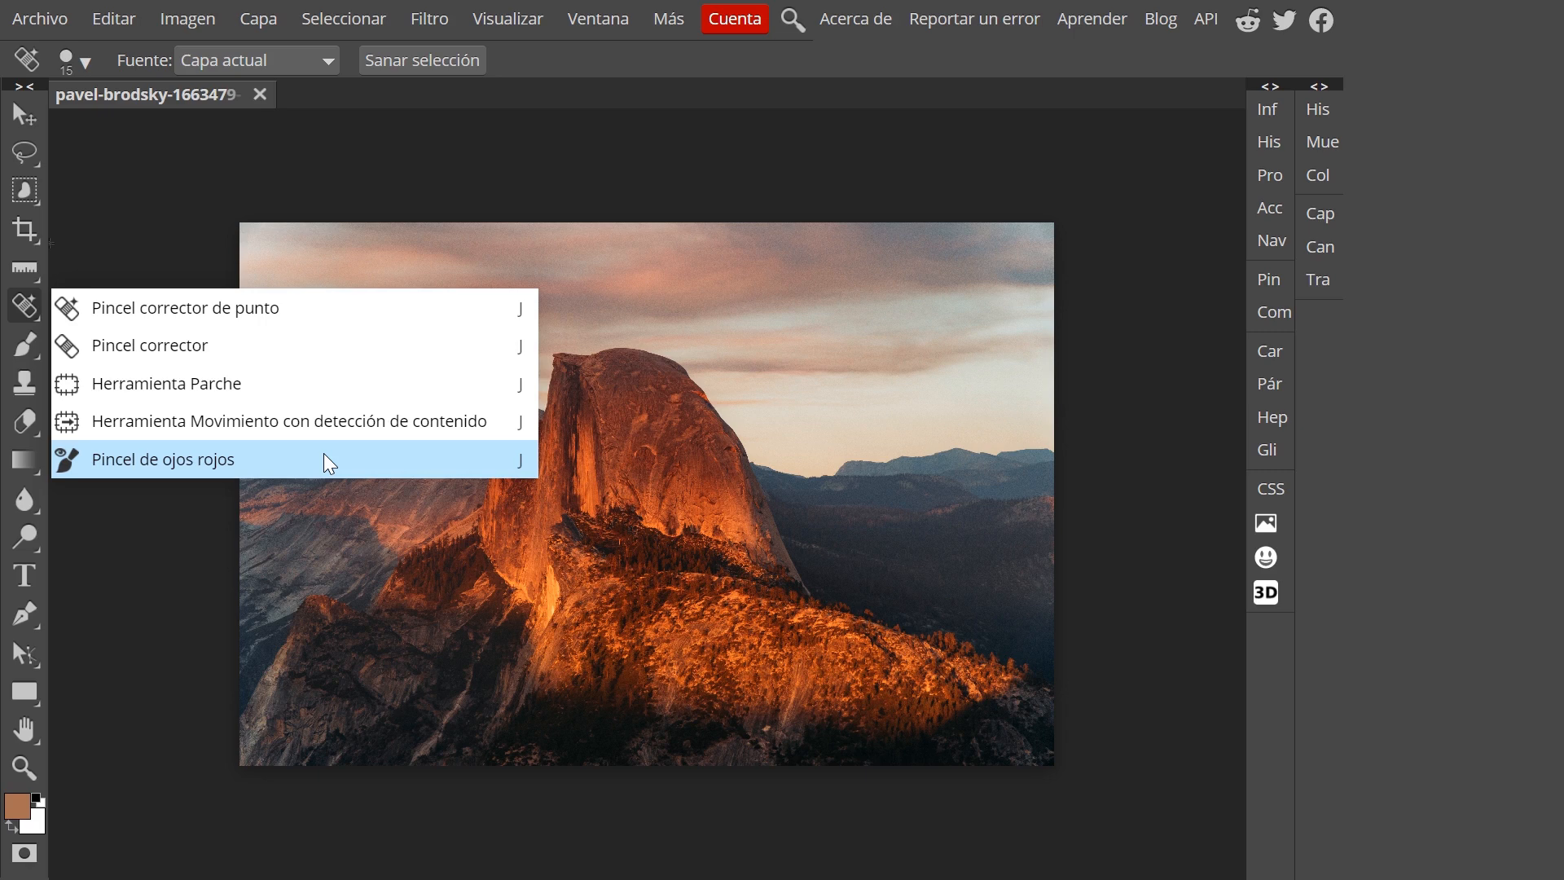
pyautogui.press('j')
pyautogui.click(27, 303)
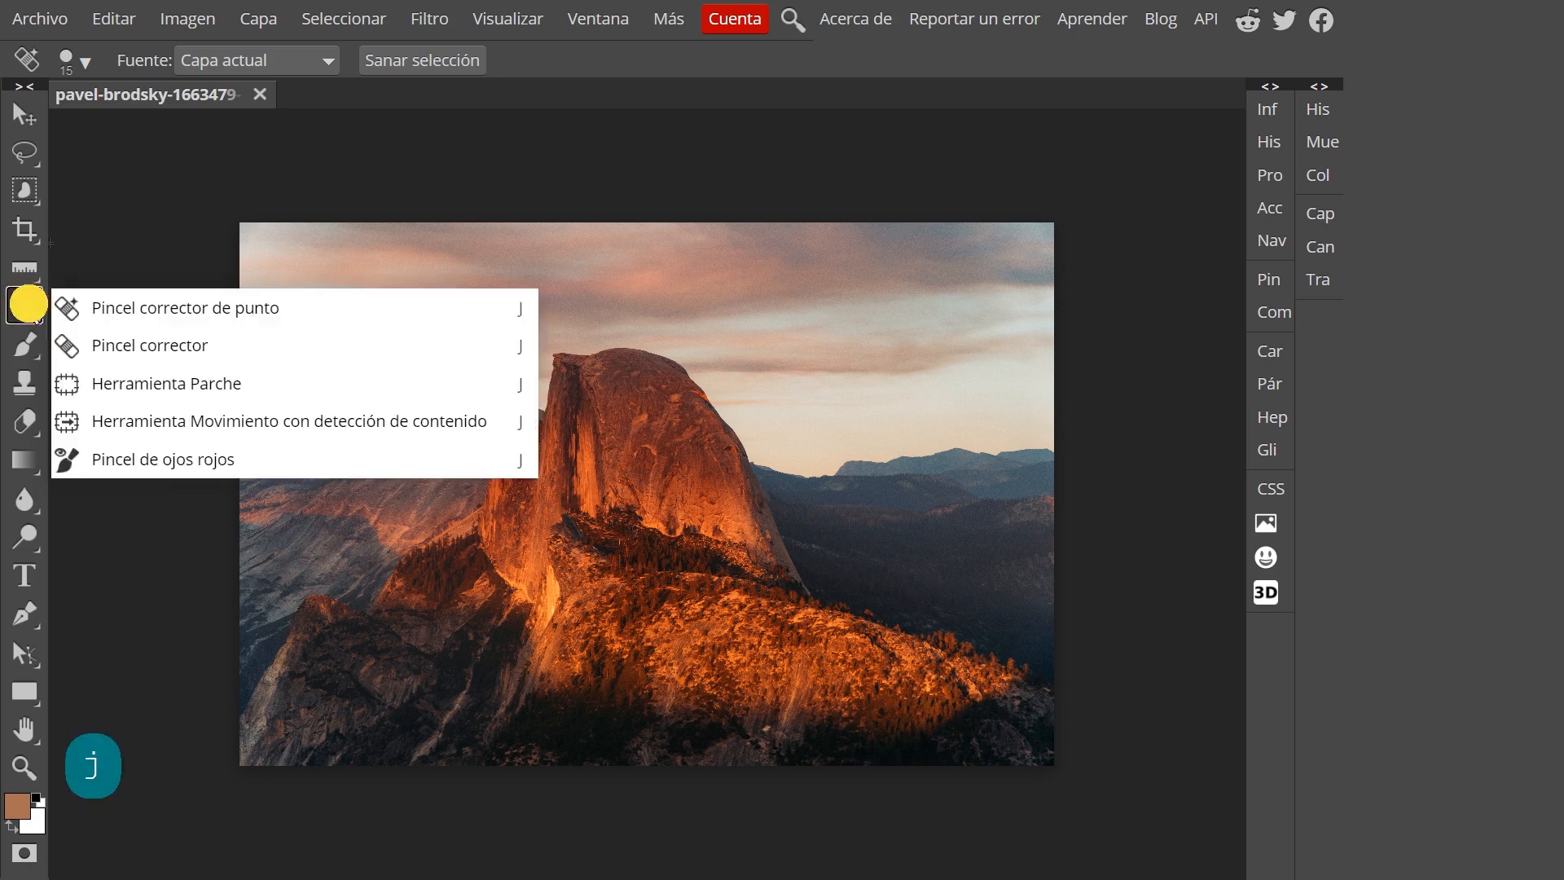
pyautogui.press('j')
pyautogui.press('j')
pyautogui.press('j')
pyautogui.press('j')
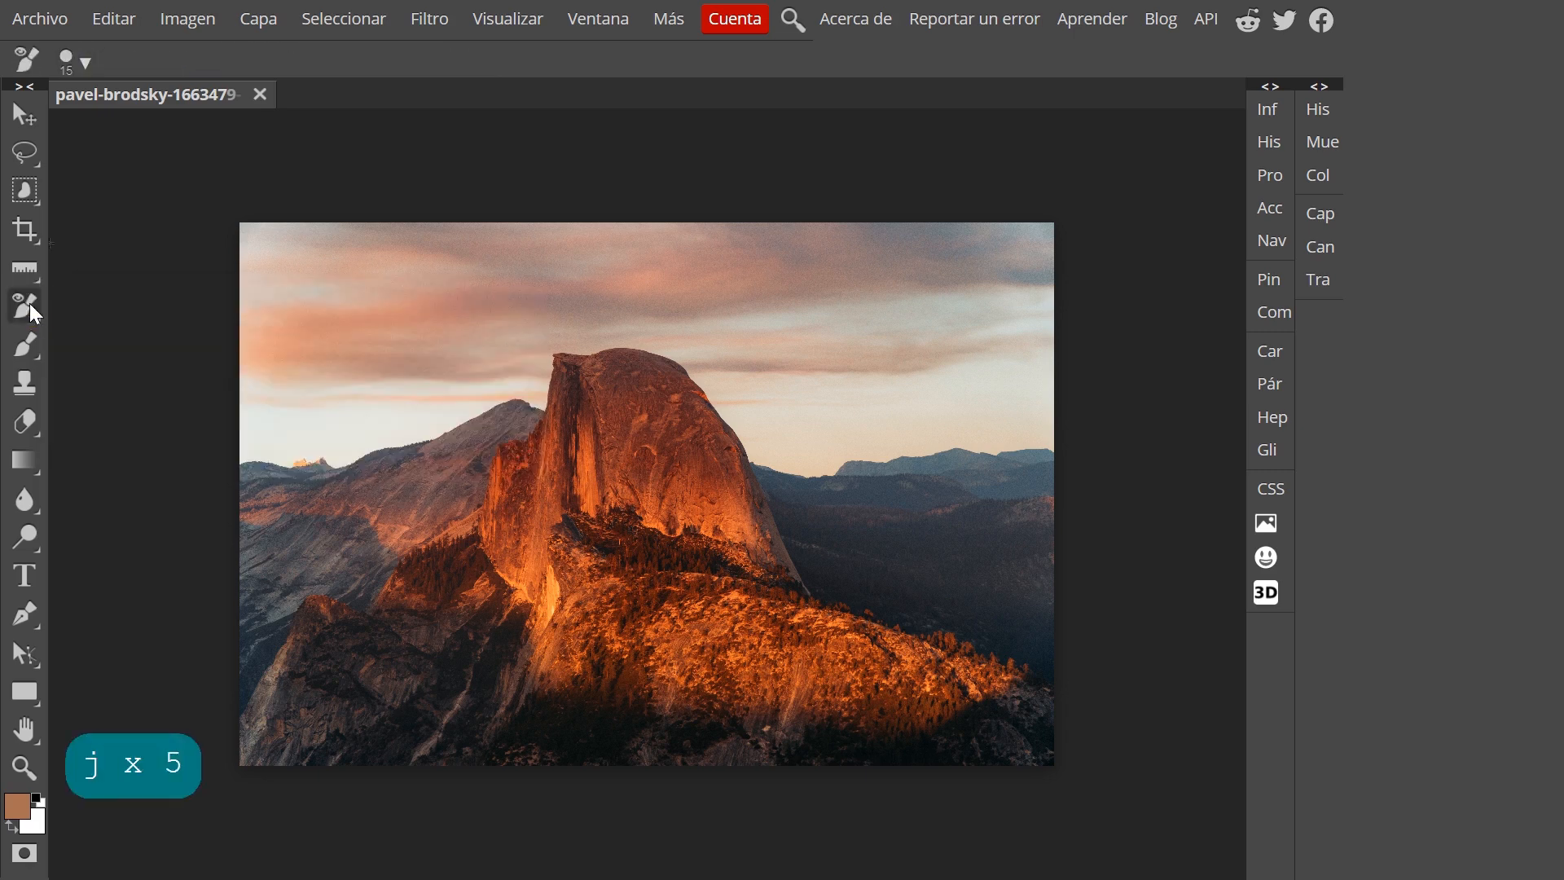
pyautogui.press('j')
pyautogui.press('j')
pyautogui.press('j')
pyautogui.press('j')
pyautogui.press('j')
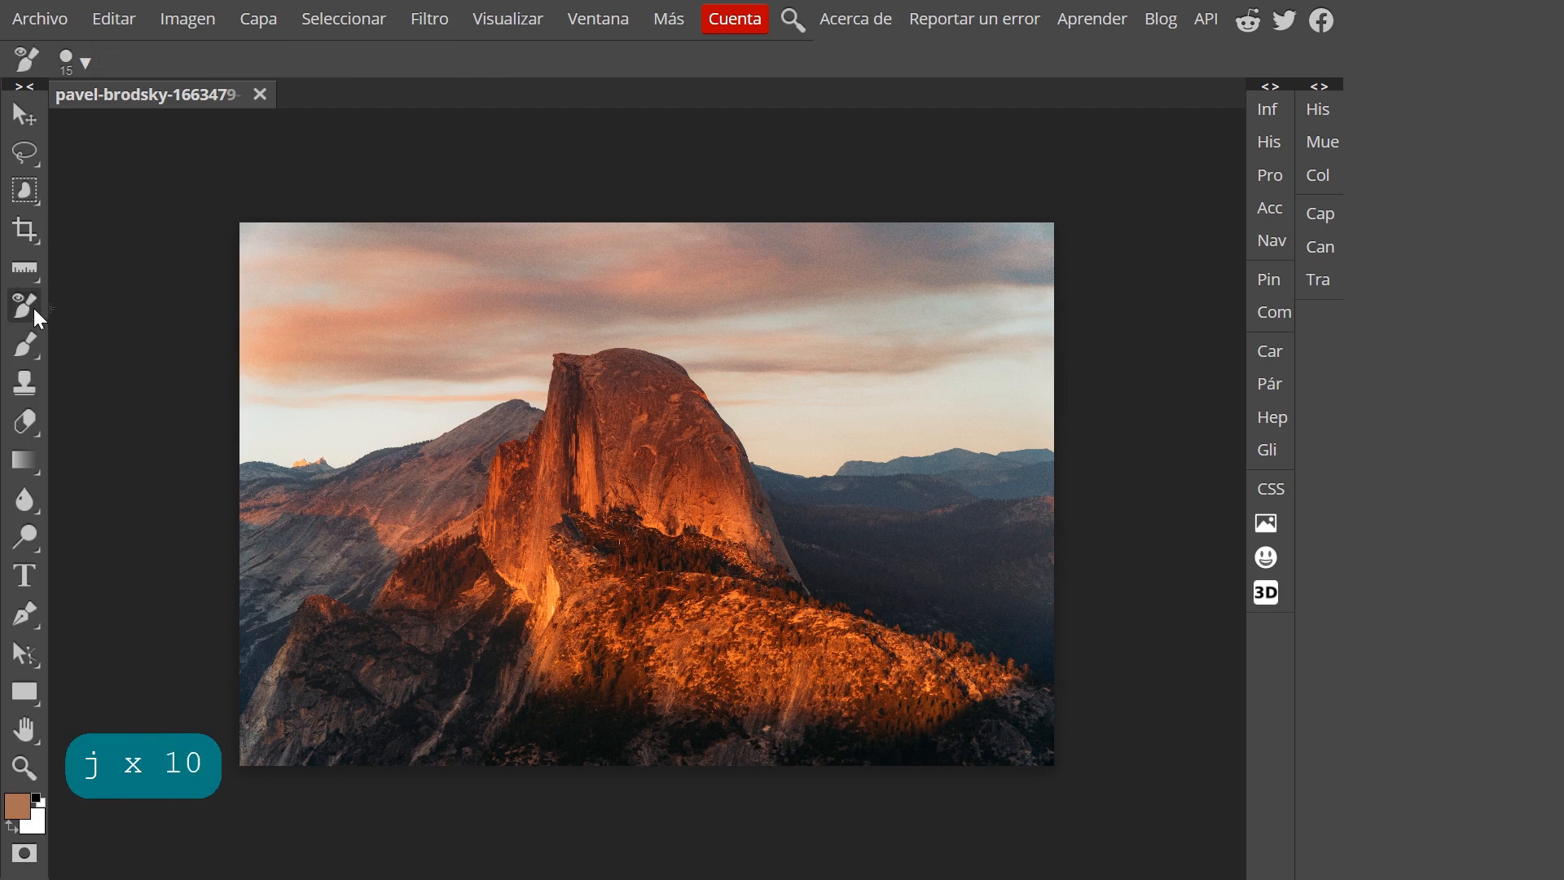
pyautogui.press('j')
pyautogui.press('j')
pyautogui.click(32, 308)
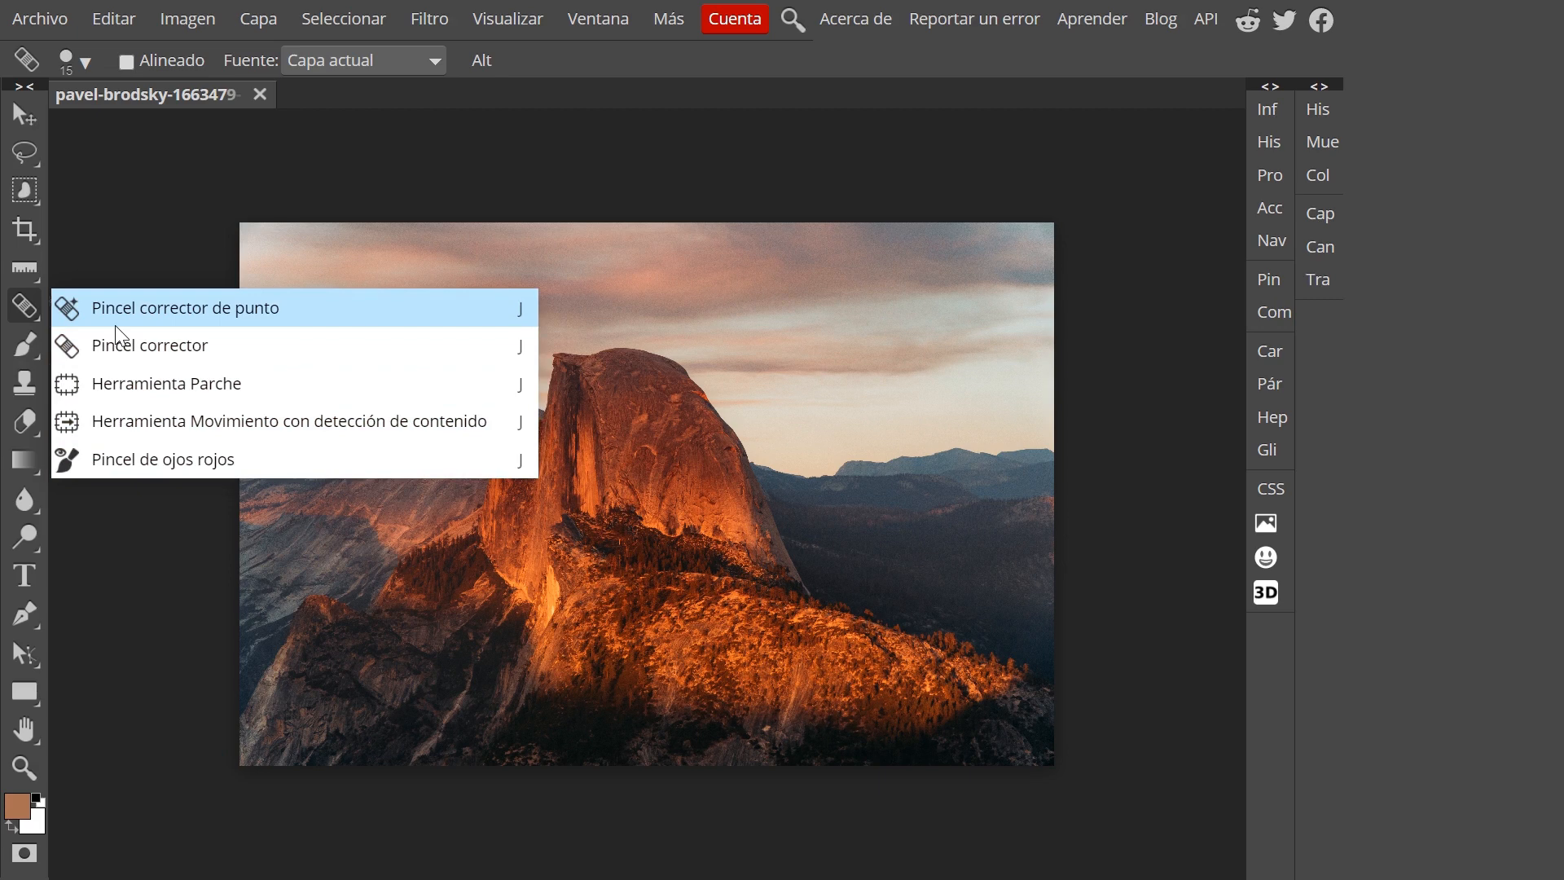
# Examine the retouching tools one after another: clone stamp, eraser, blur and dodge, with the variants grouped under them.
pyautogui.click(26, 383)
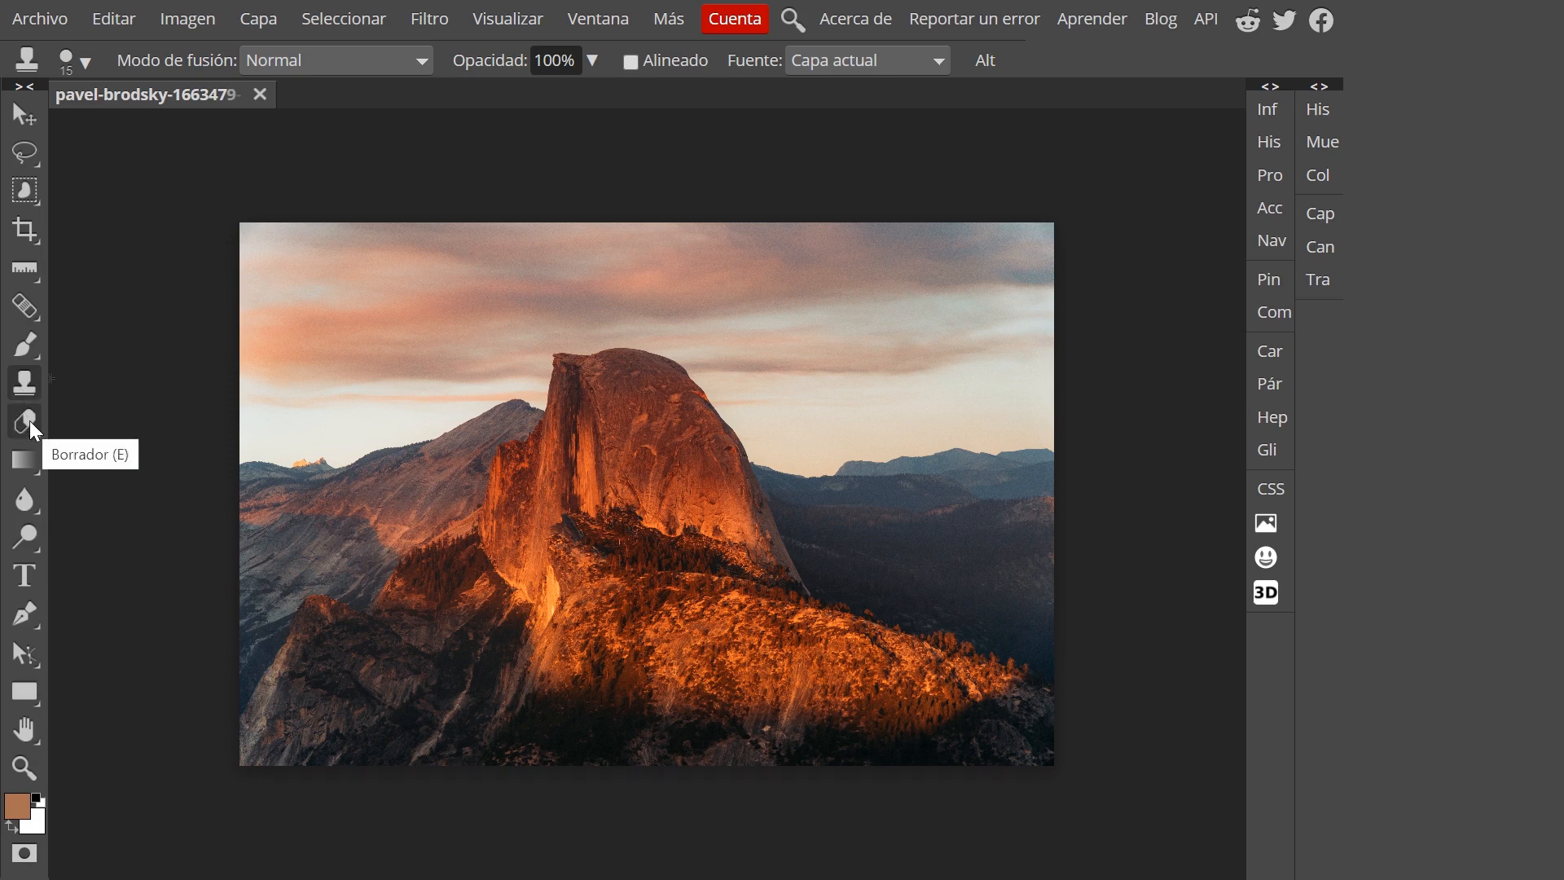
pyautogui.click(30, 420)
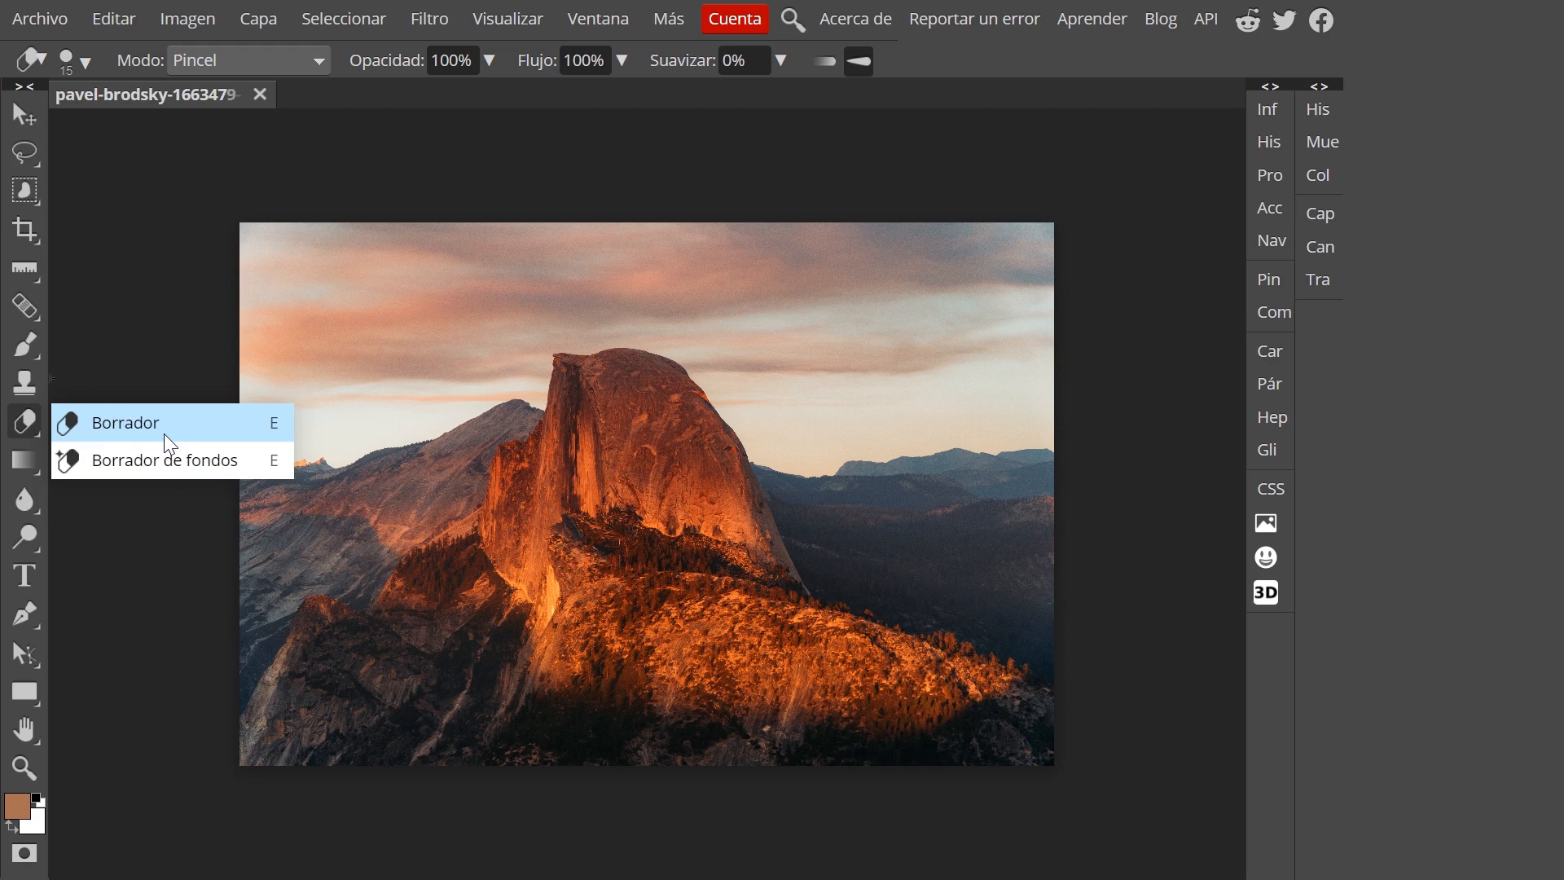
pyautogui.click(22, 498)
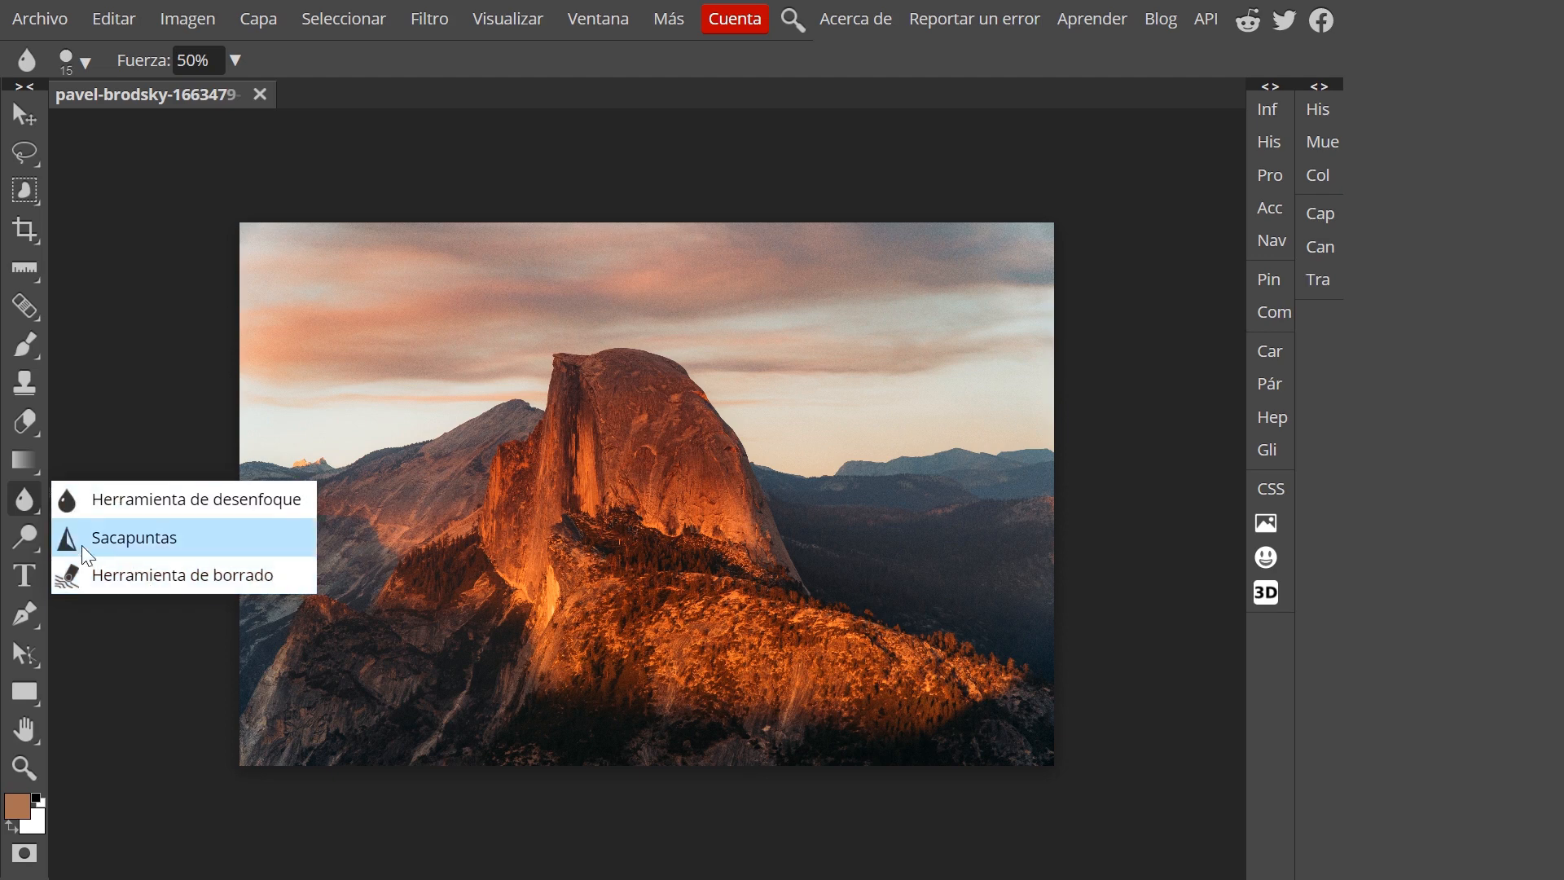
pyautogui.click(25, 528)
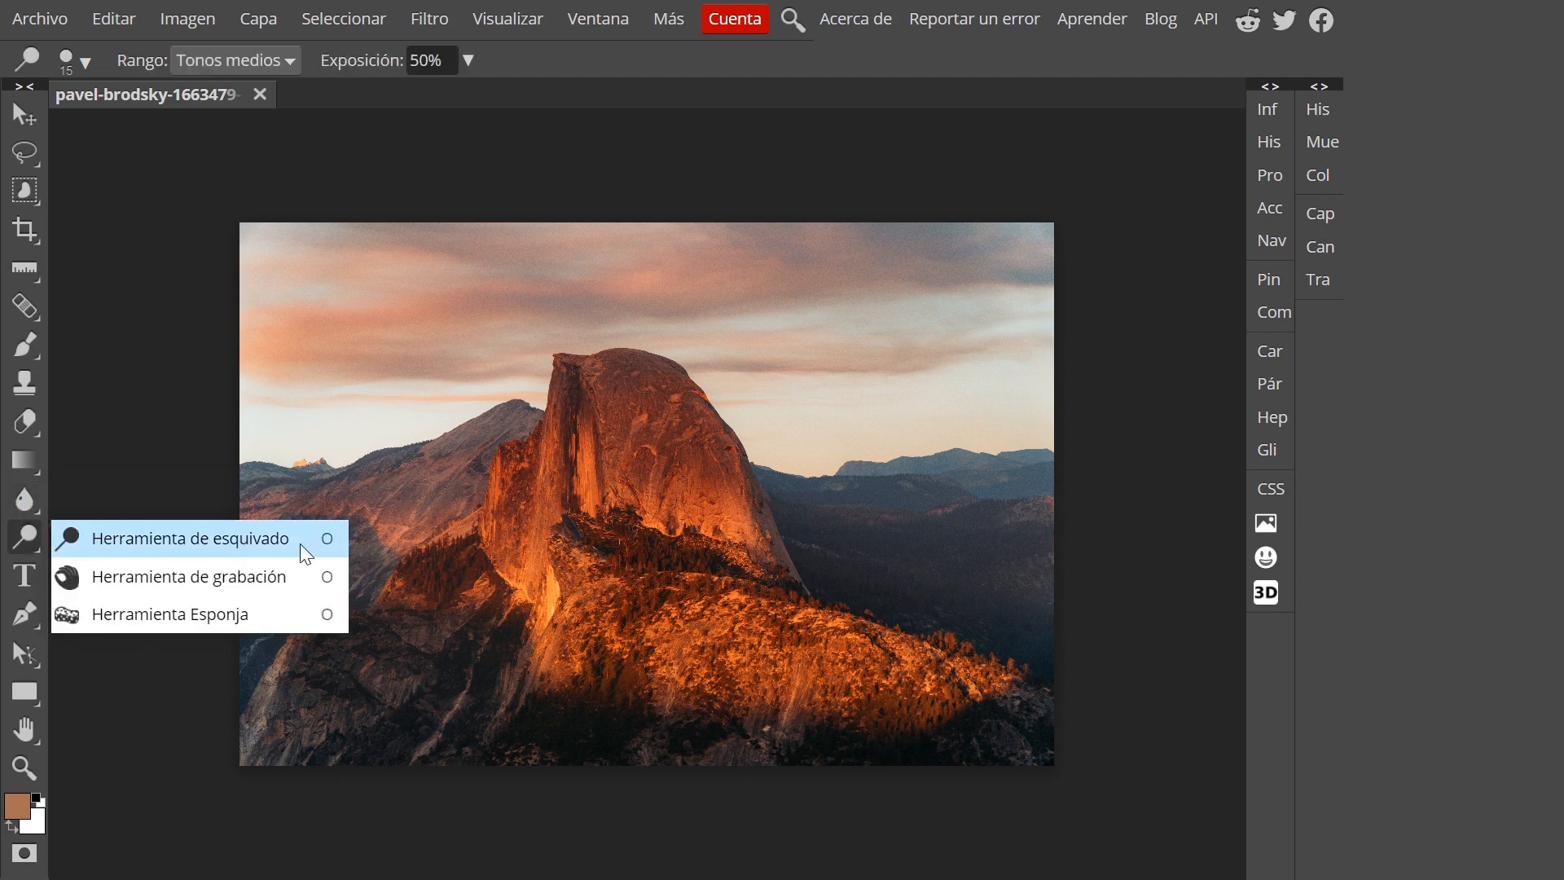
pyautogui.click(174, 614)
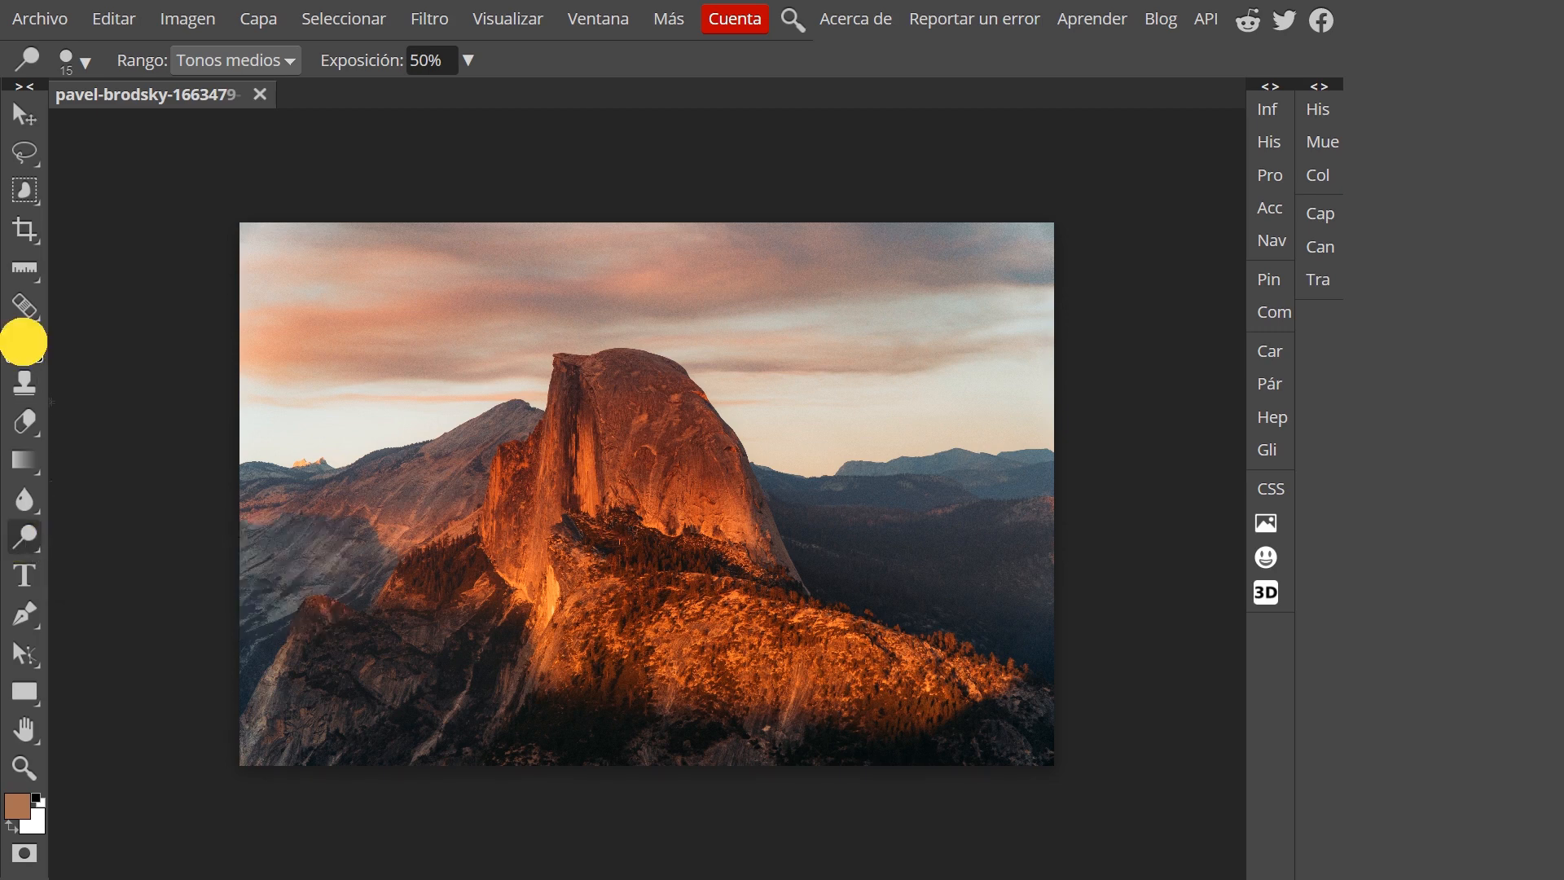
# Examine the variants of the brush tool and of the gradient tool.
pyautogui.click(23, 342)
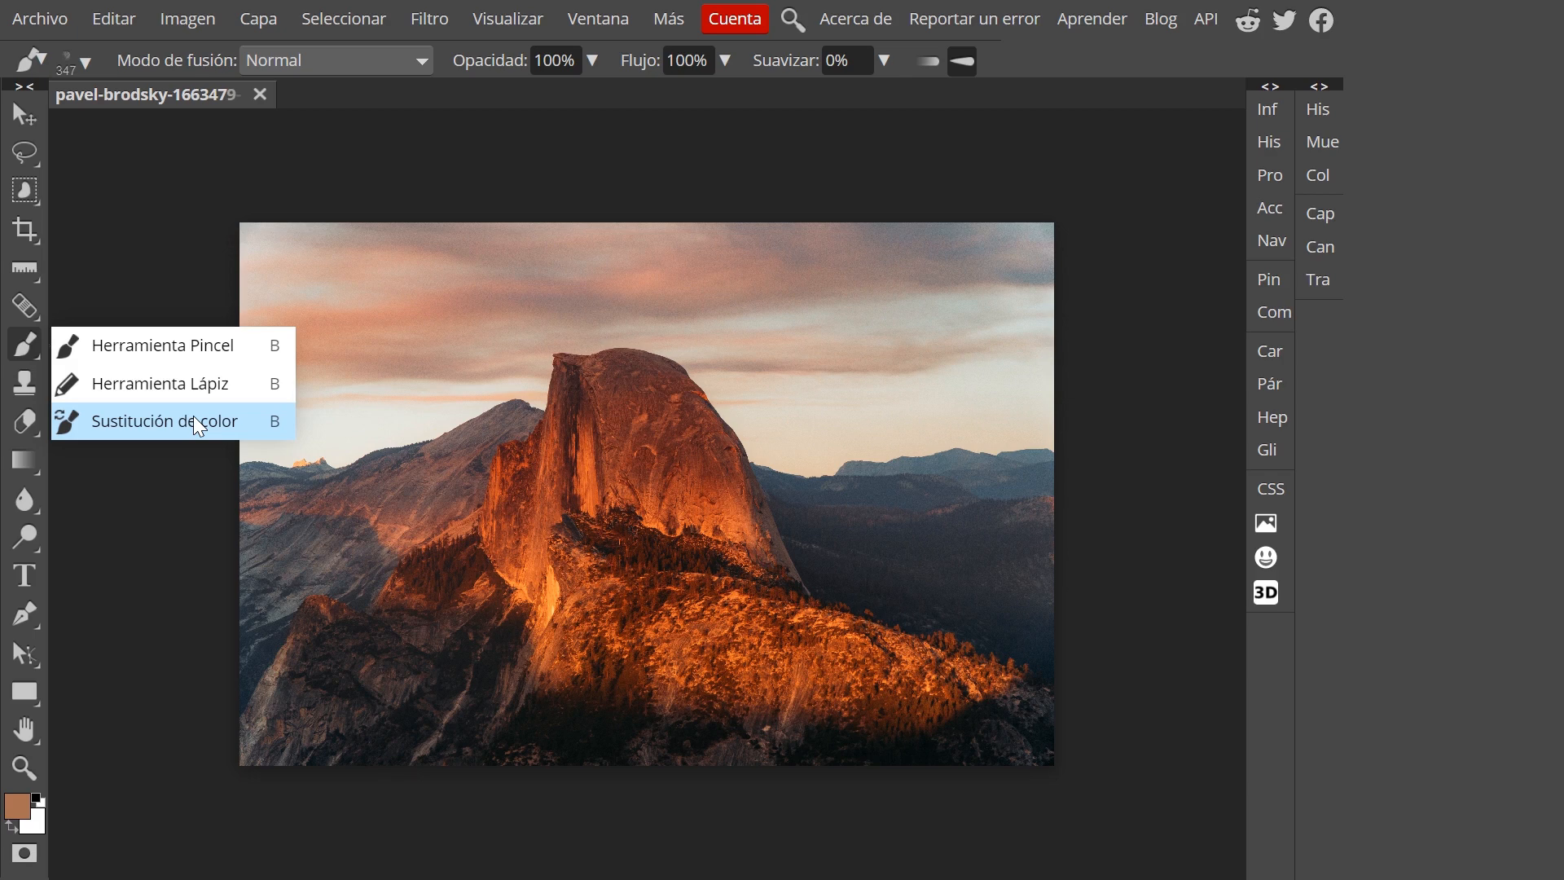
pyautogui.click(19, 461)
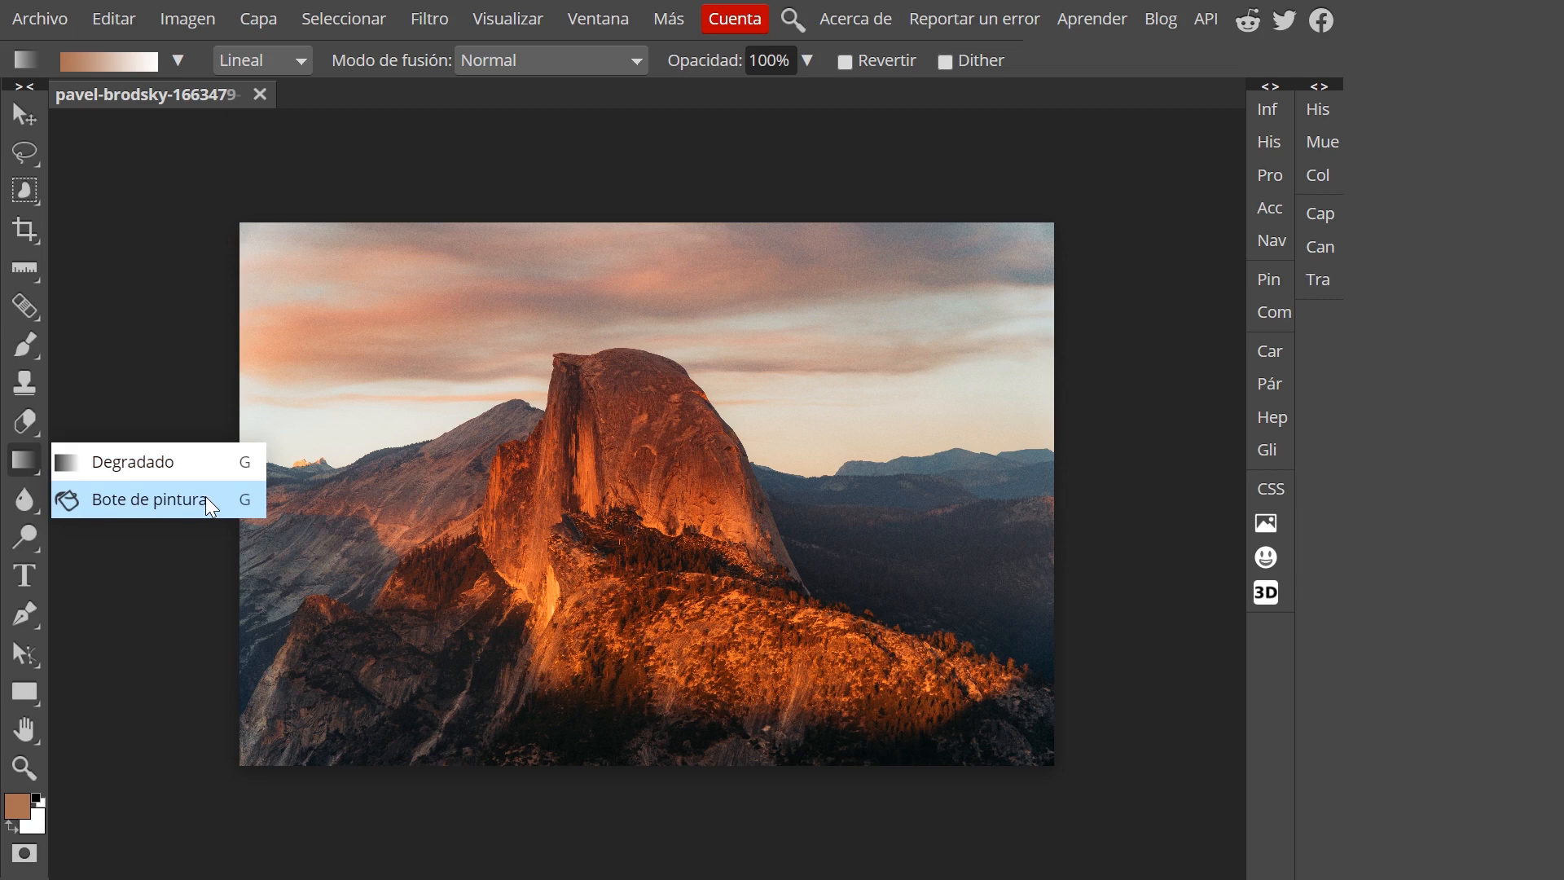
pyautogui.click(25, 459)
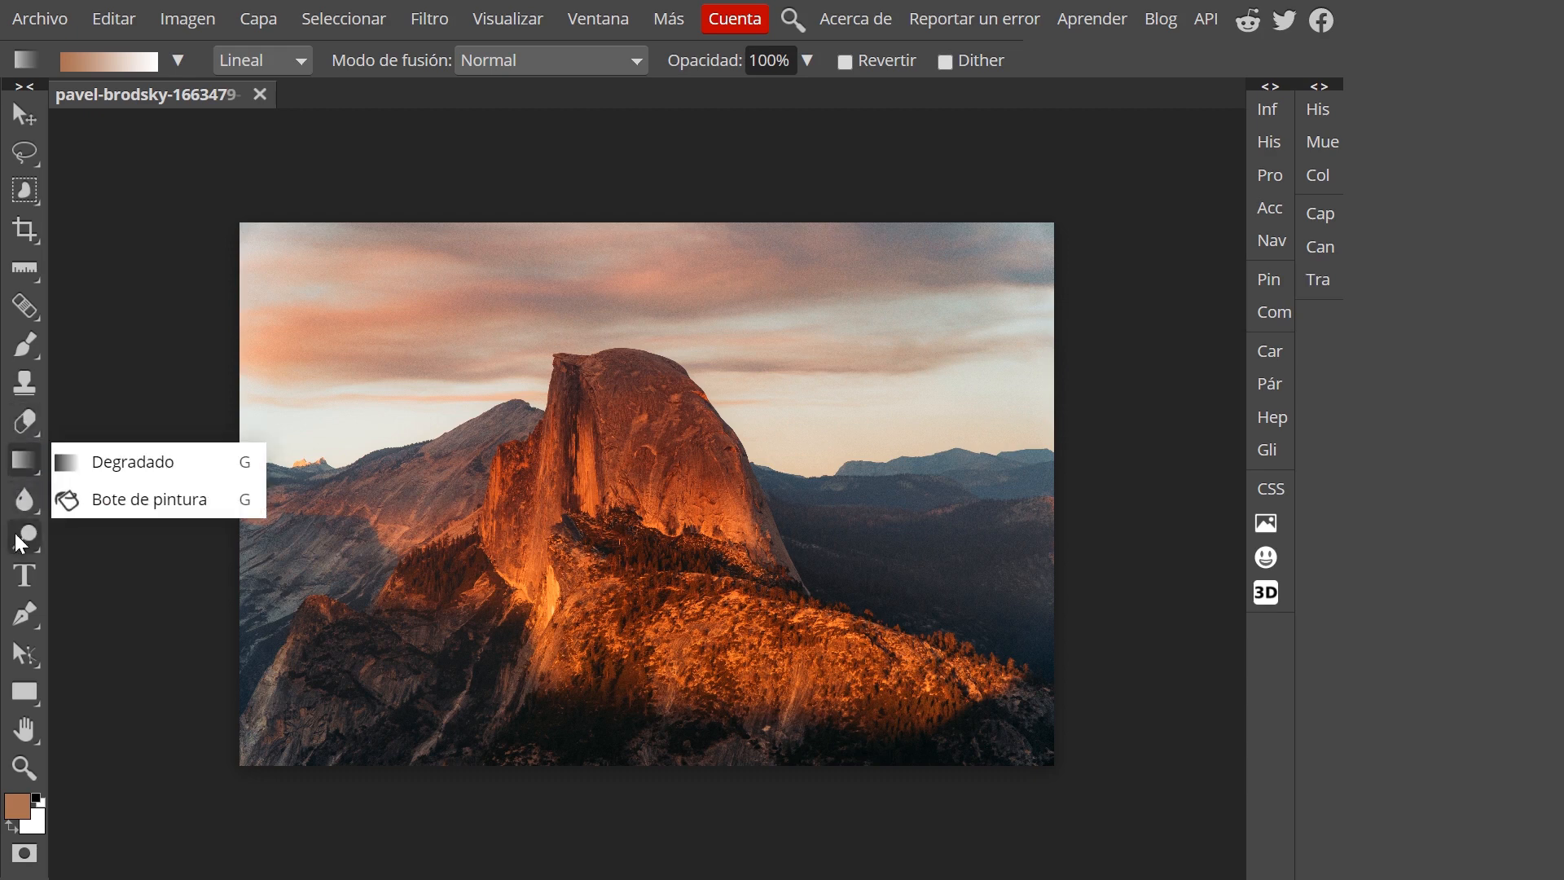
# Activate the Text tool and display the Párrafo settings.
pyautogui.click(24, 579)
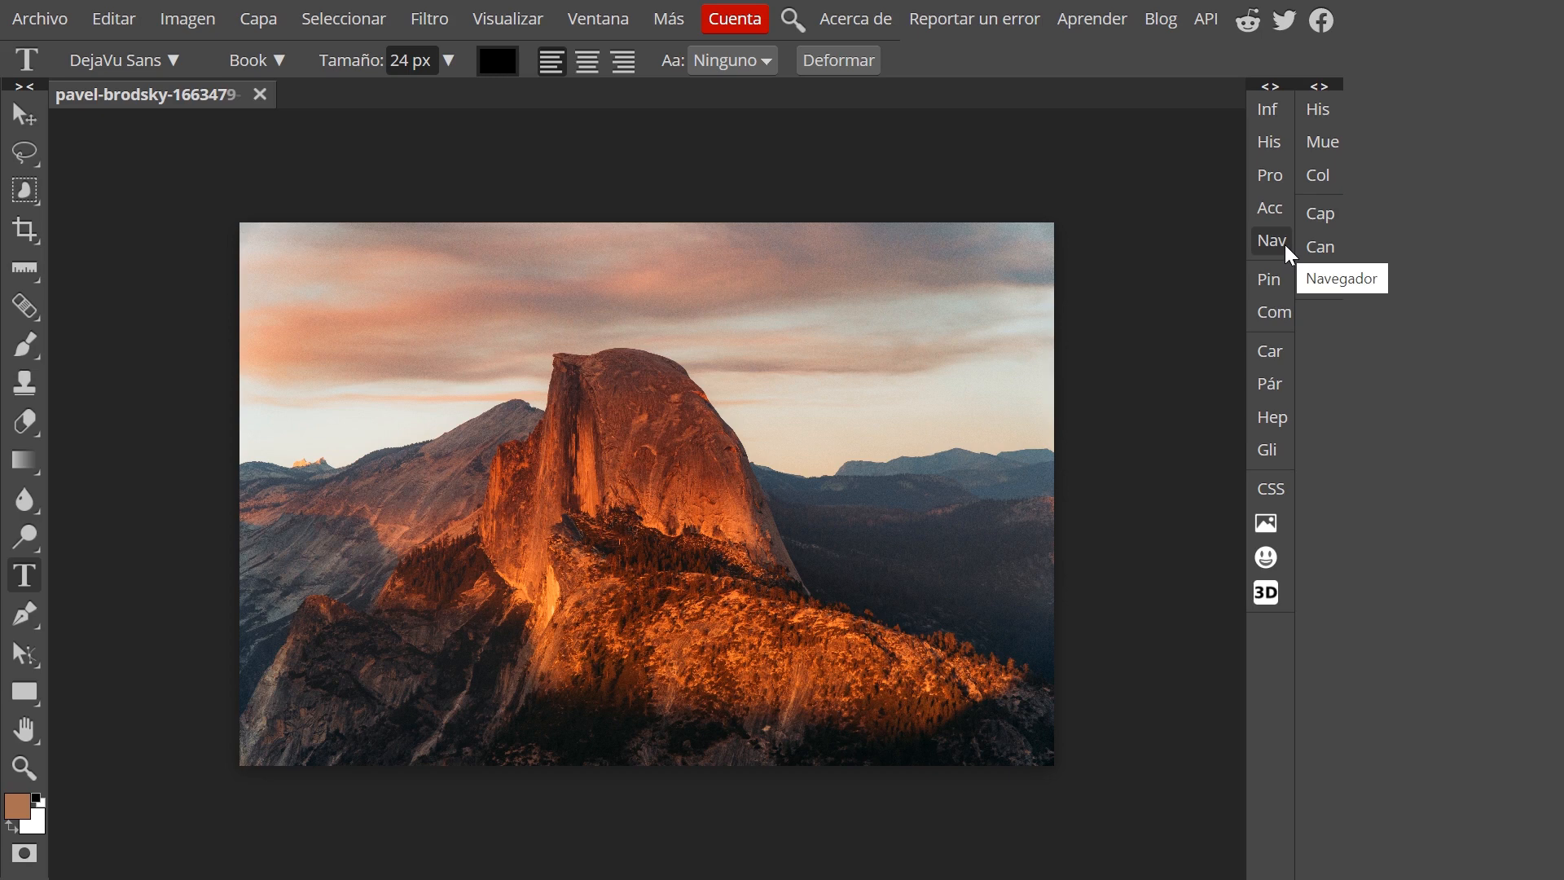
pyautogui.click(1277, 389)
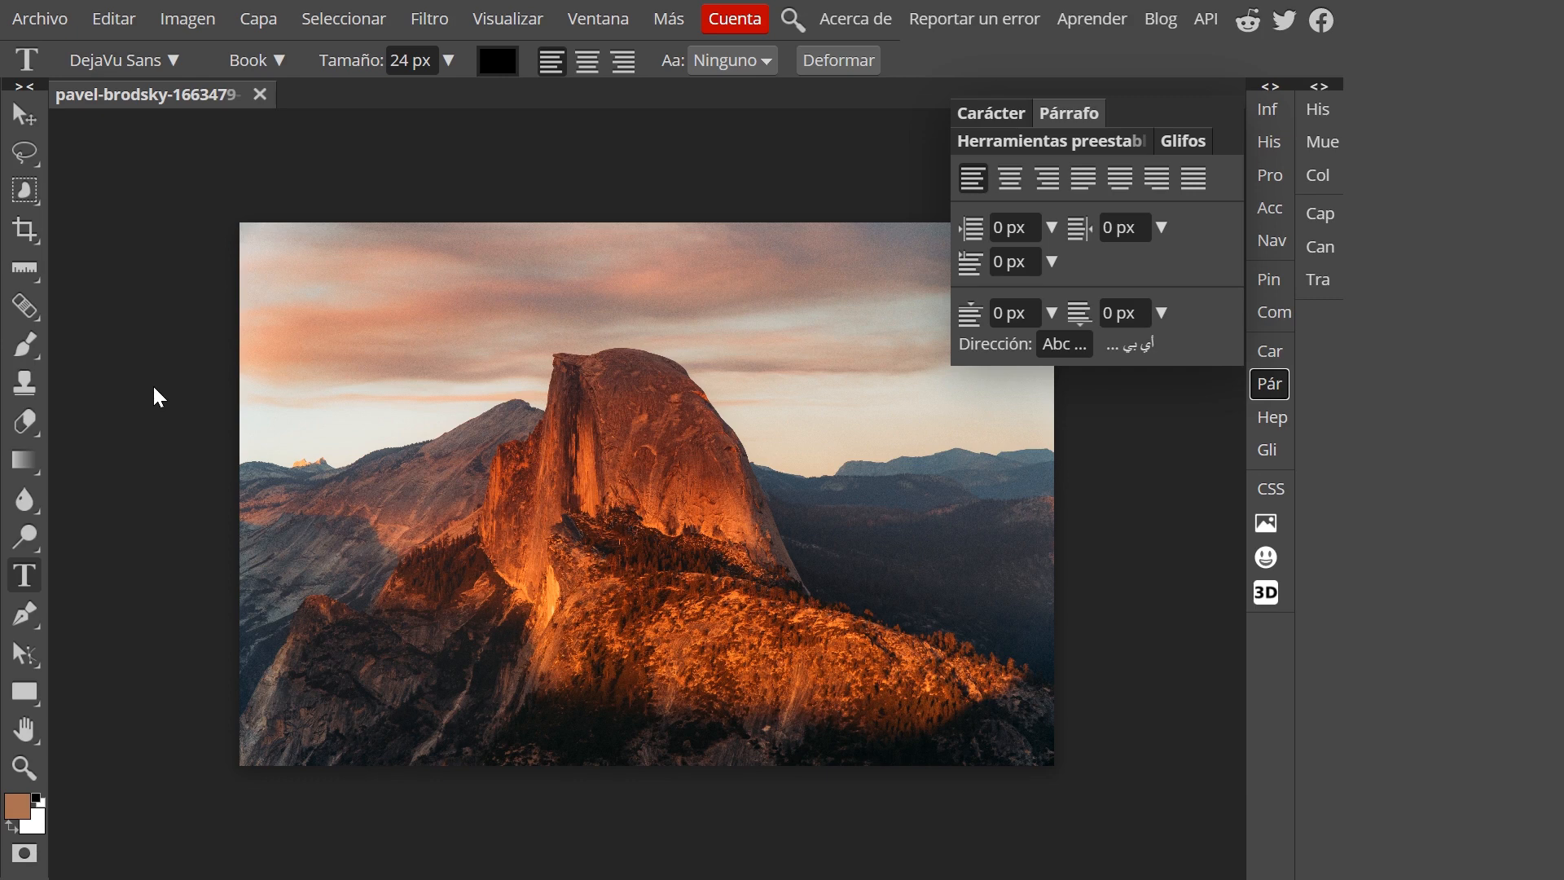
# Examine the vector tools: the pen, path selection and rectangle shape tools with their grouped variants.
pyautogui.click(24, 613)
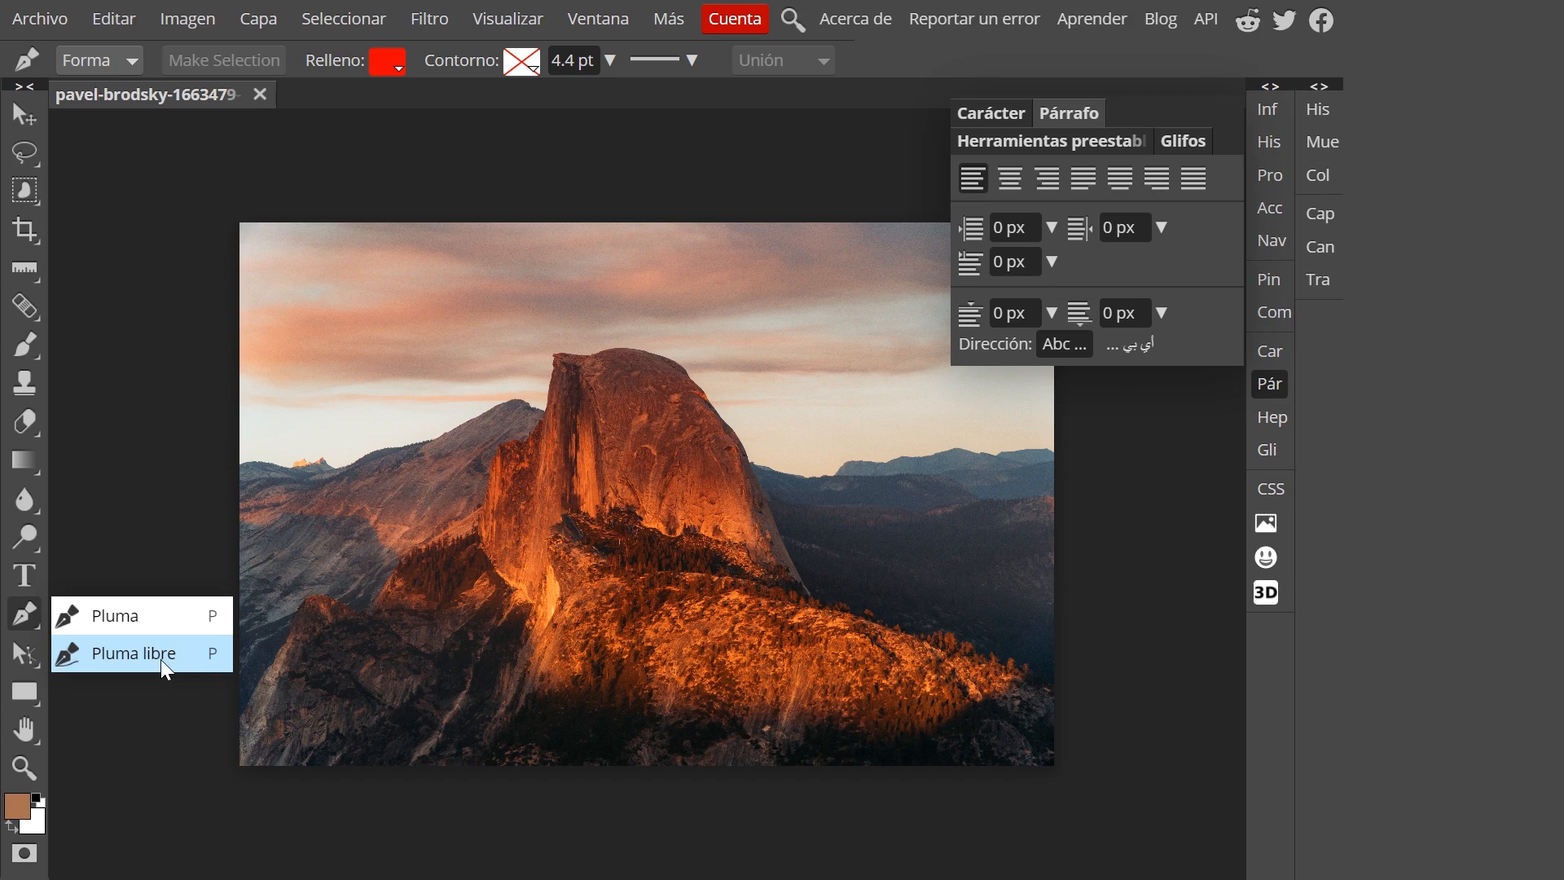
pyautogui.click(23, 655)
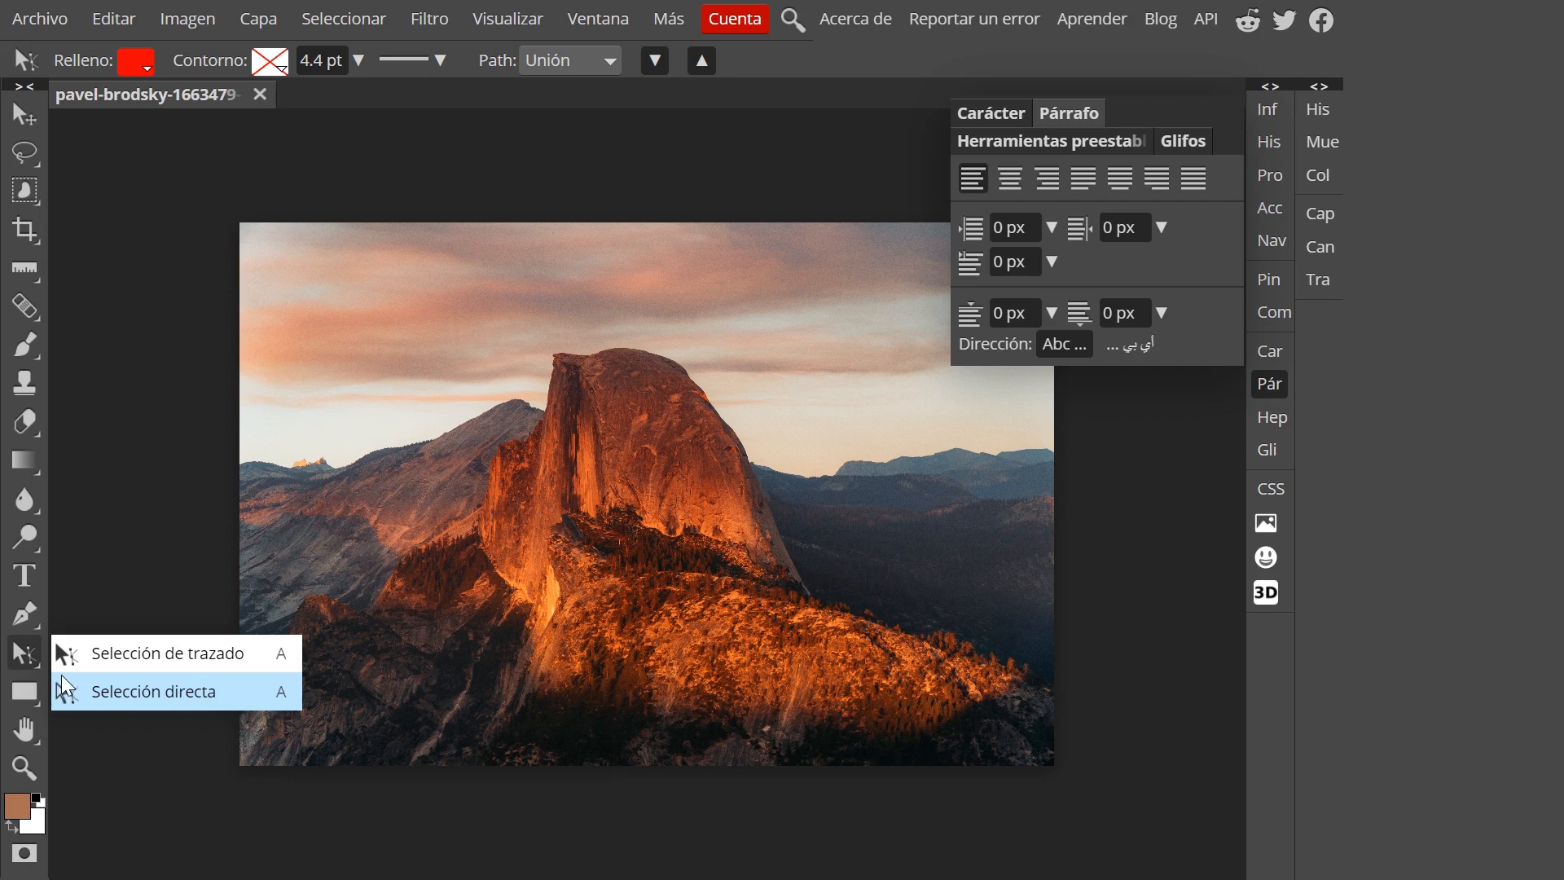
pyautogui.click(22, 692)
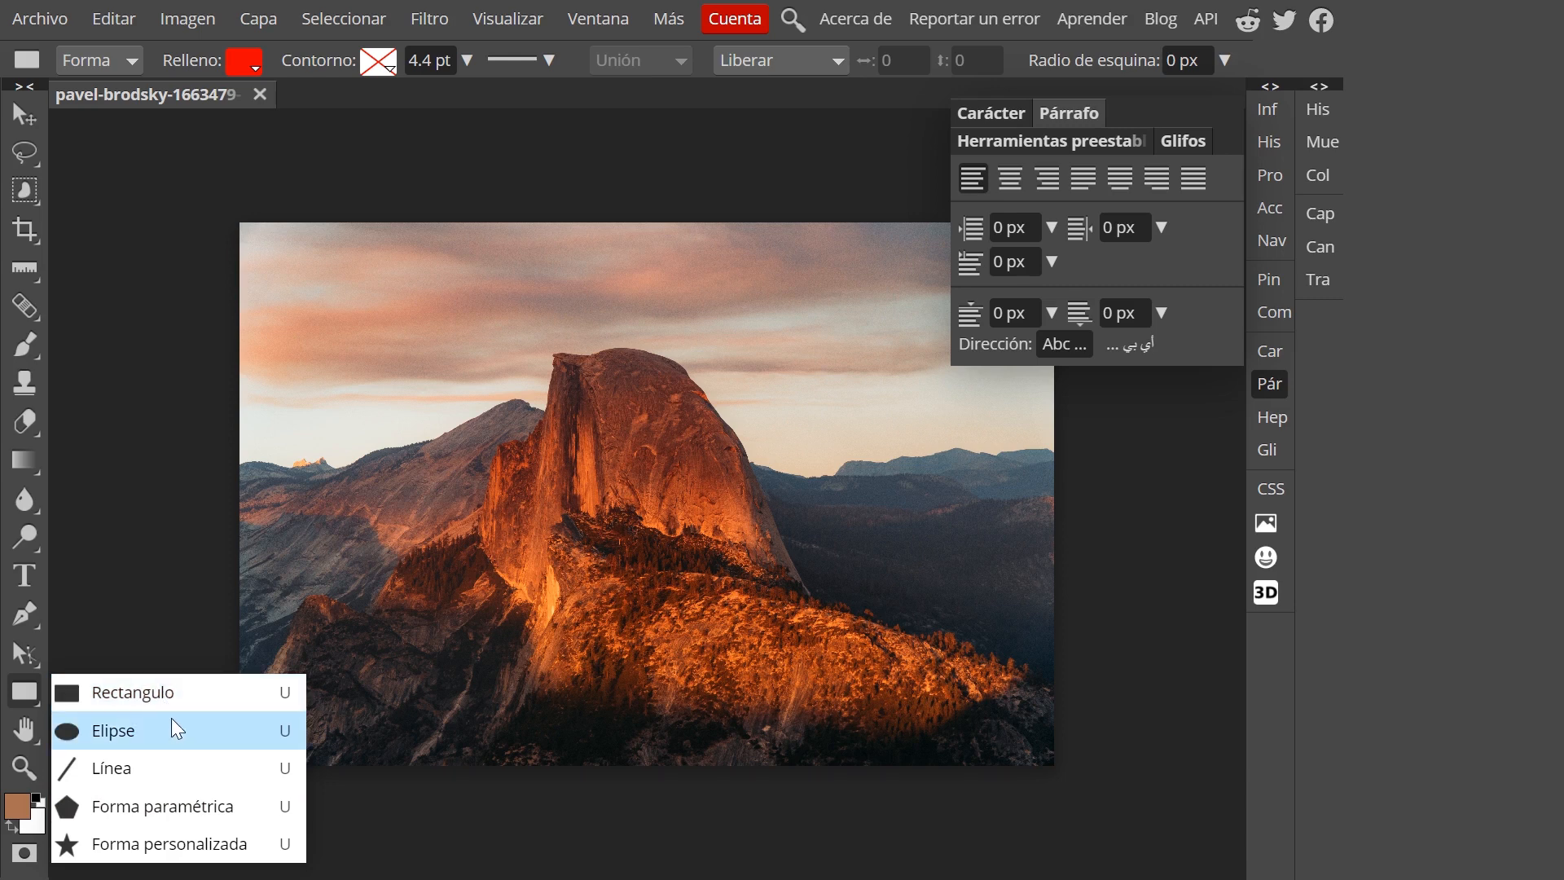
# Examine the navigation tools: the Hand tool with its Rotar vista variant, and the Zoom tool with its options.
pyautogui.click(24, 731)
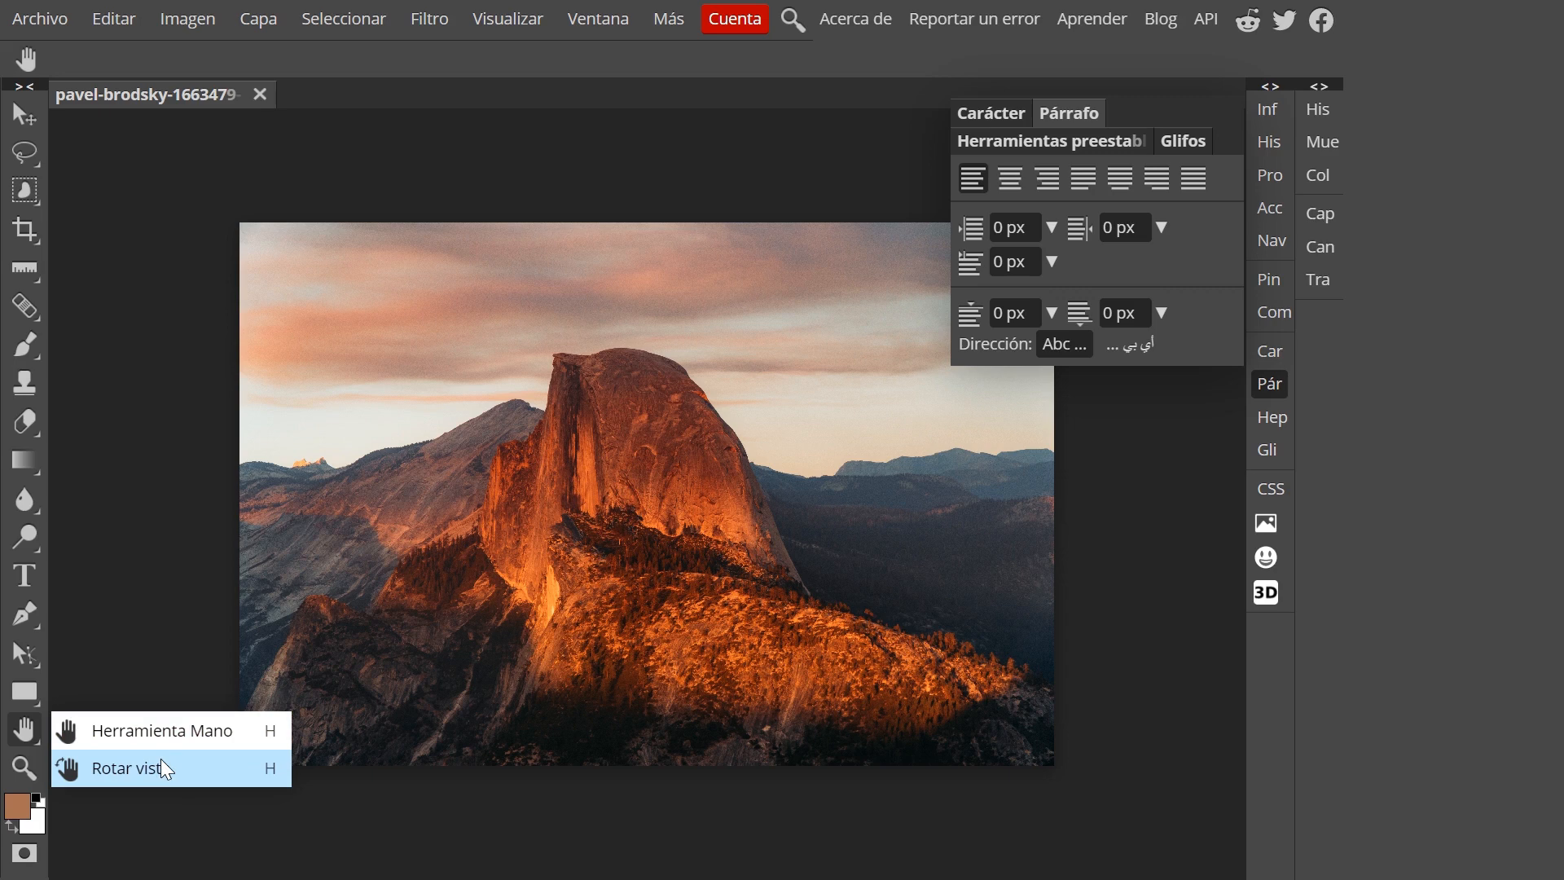
pyautogui.click(24, 764)
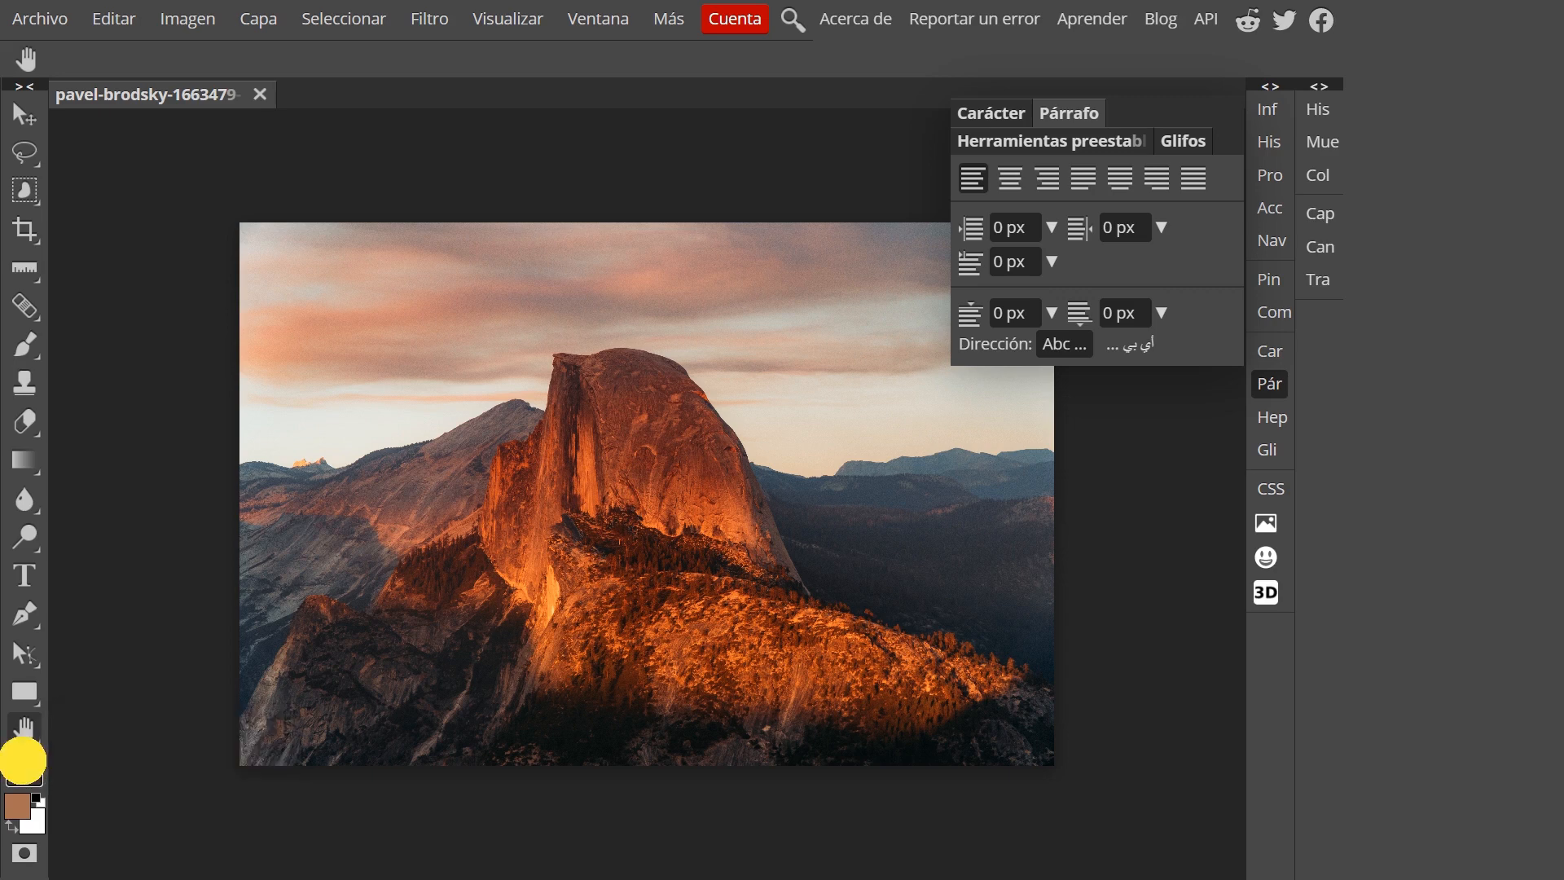
pyautogui.click(24, 768)
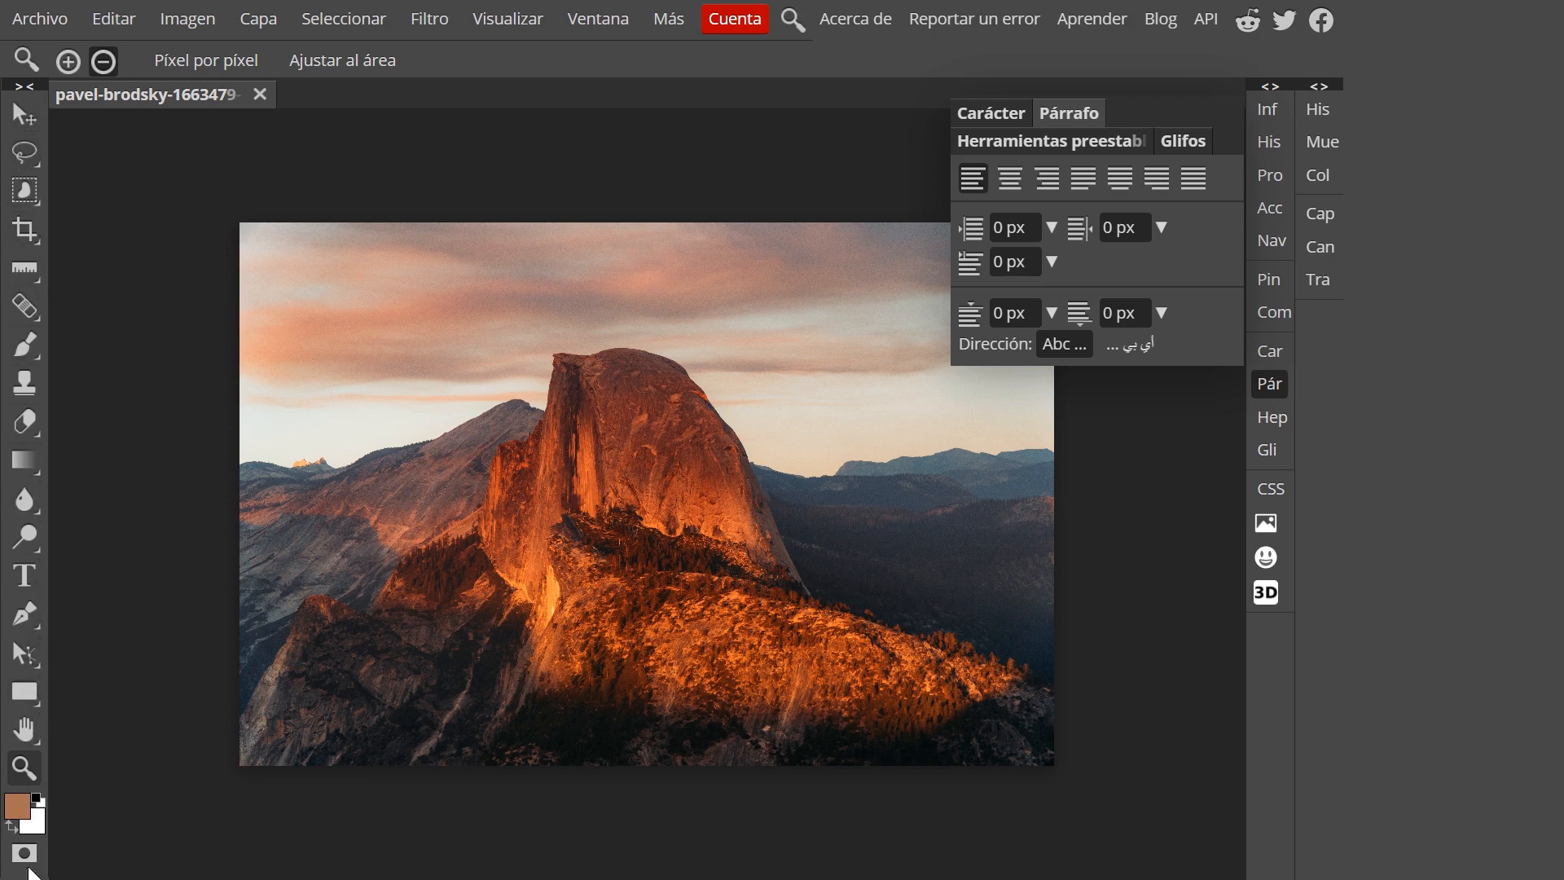
# Review the Gotero and Regla variants grouped under the ruler tool, choosing Regla, and switch back to the Move tool.
pyautogui.click(25, 270)
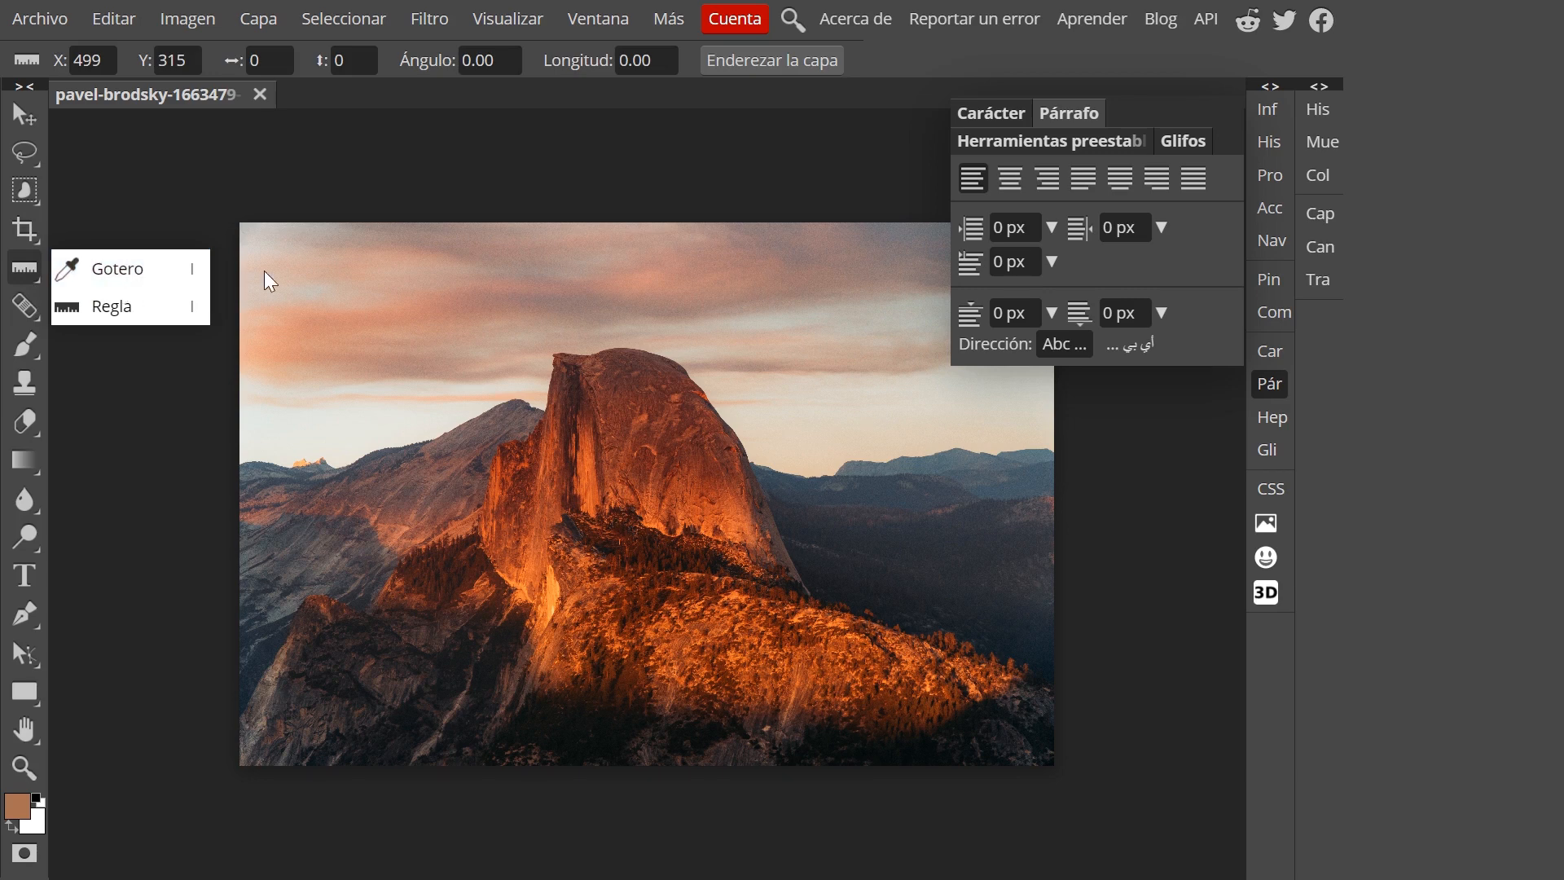
pyautogui.click(134, 306)
pyautogui.click(21, 271)
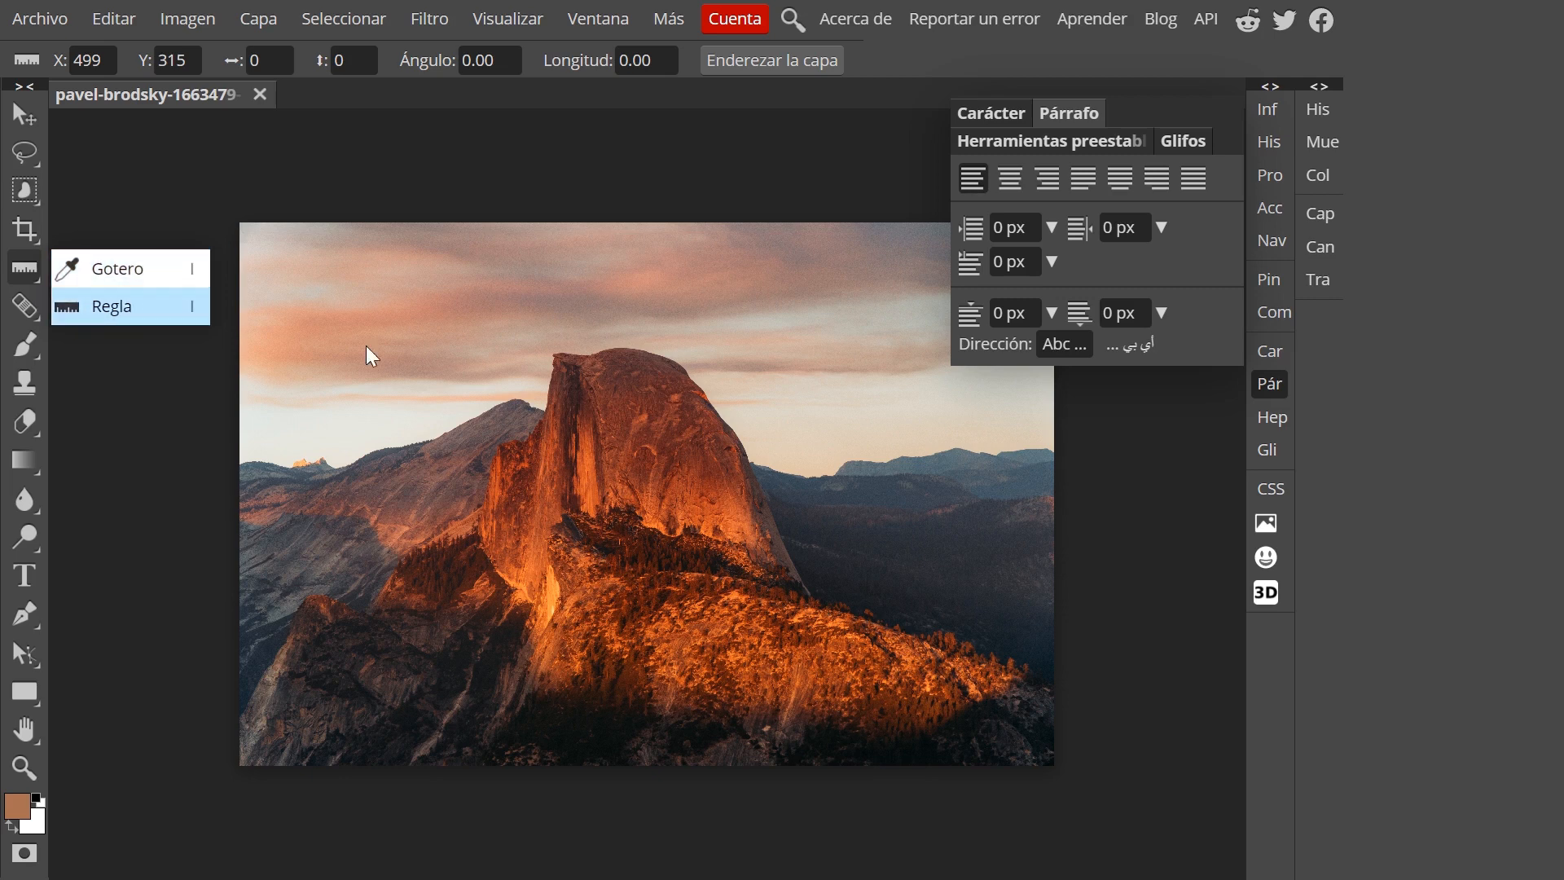
pyautogui.click(14, 107)
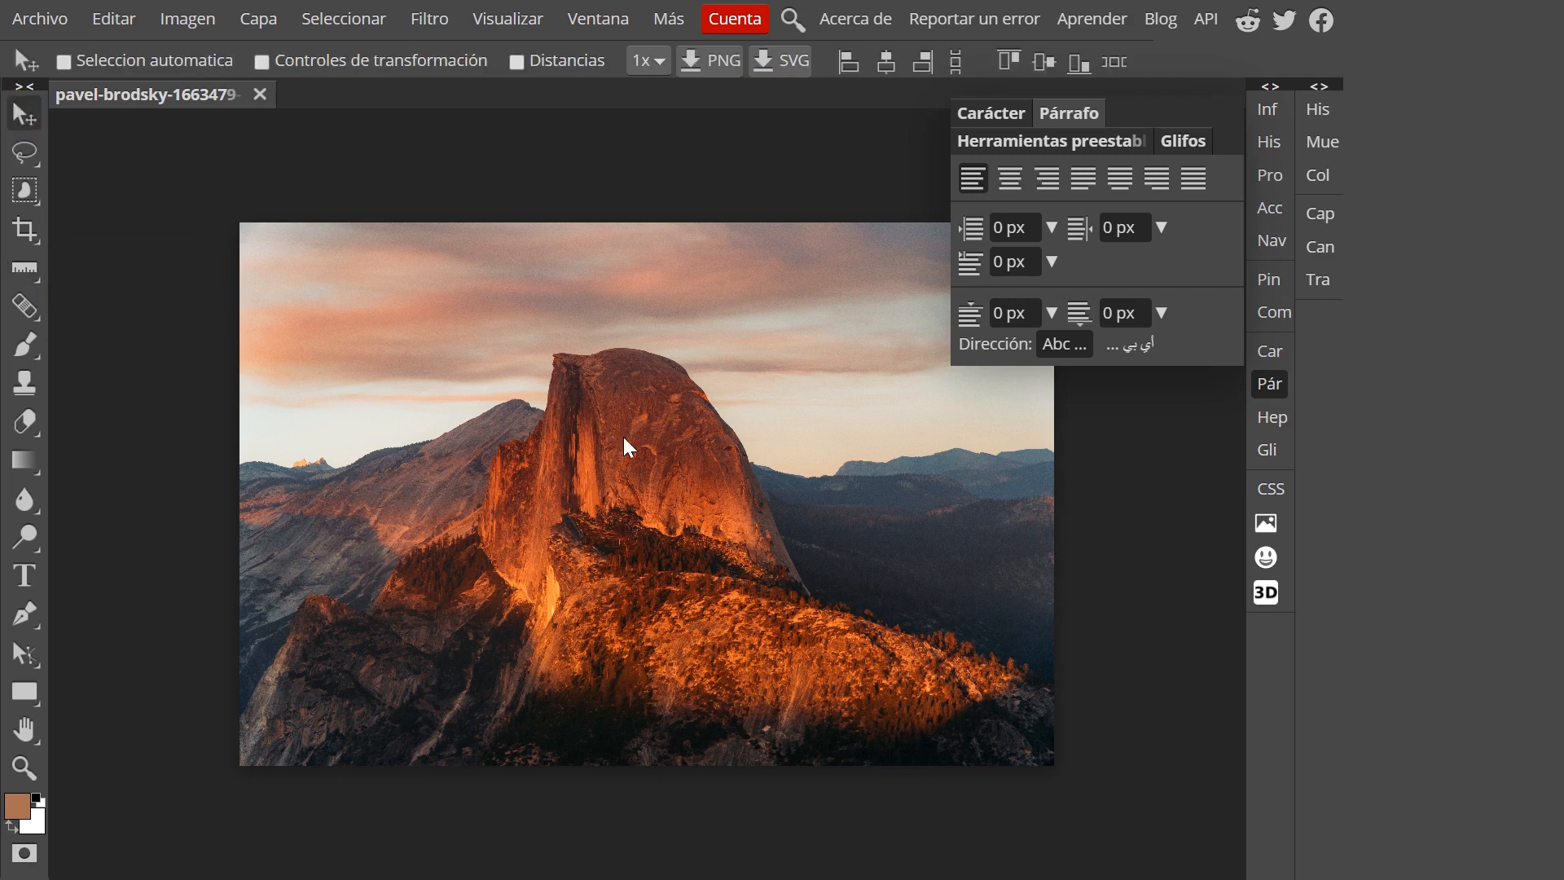